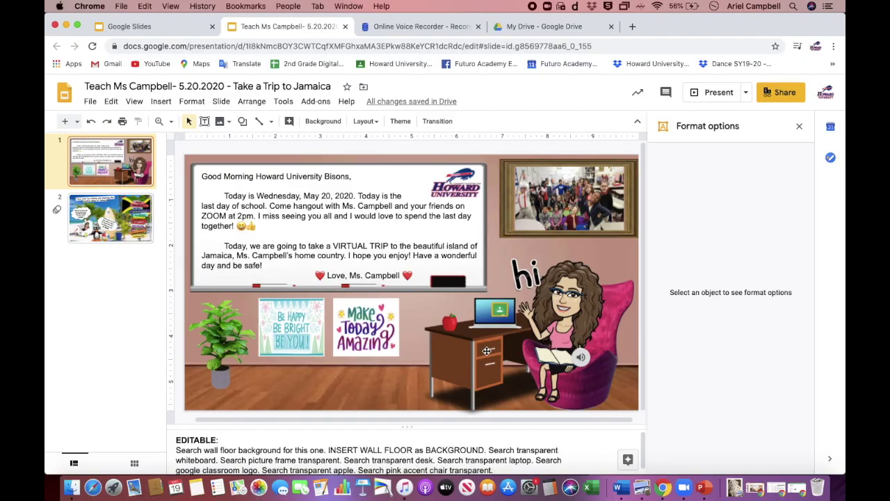
Step: Select slide 1's audio icon to show its autoplay and hidden-icon playback settings
{"action": "left_click", "coordinate": [417, 27]}
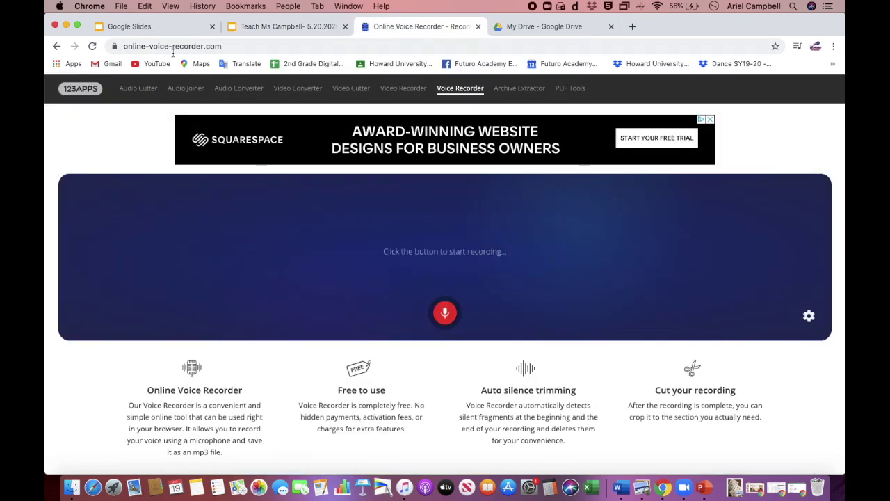
{"action": "left_click", "coordinate": [278, 26]}
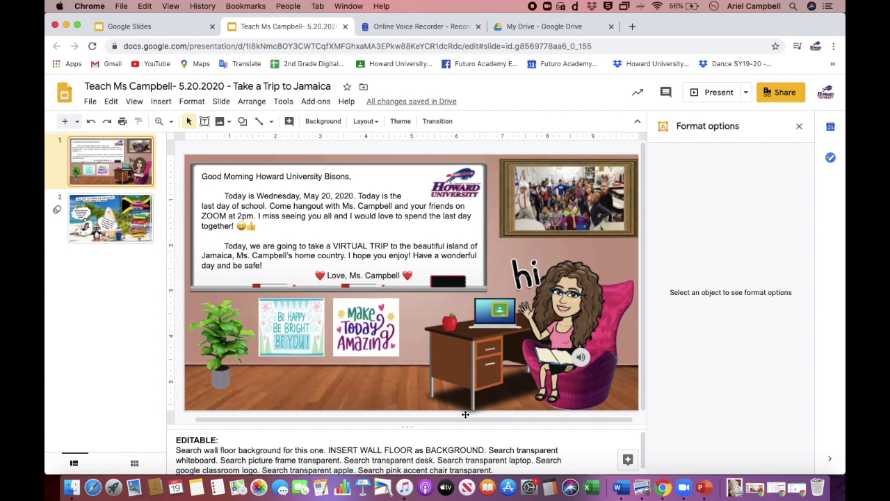
{"action": "left_click", "coordinate": [588, 359]}
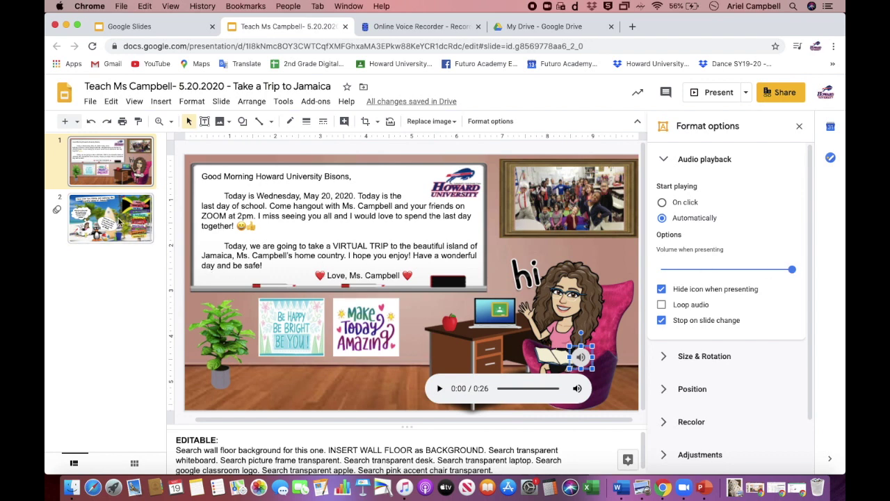
Step: Inspect the Format options of the Jamaica slide's 2:45 and 0:19 audio clips, then return to slide 1
{"action": "left_click", "coordinate": [118, 218]}
{"action": "left_click", "coordinate": [243, 360]}
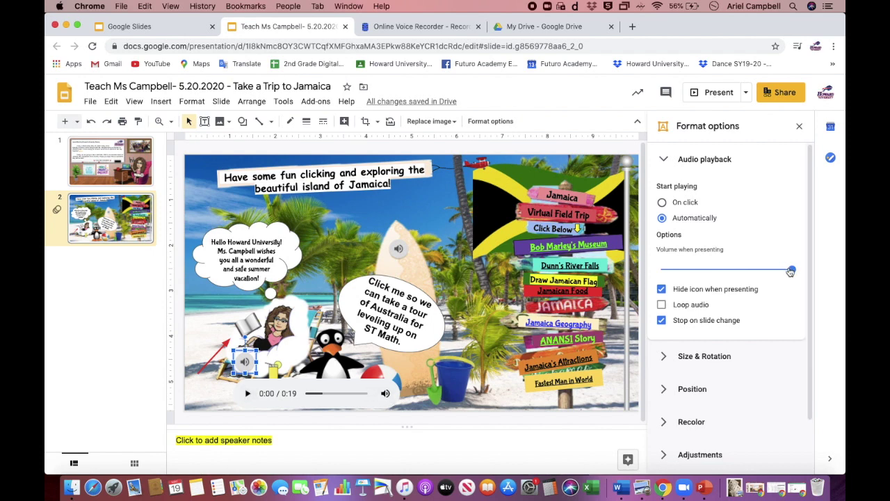
{"action": "left_click", "coordinate": [401, 251]}
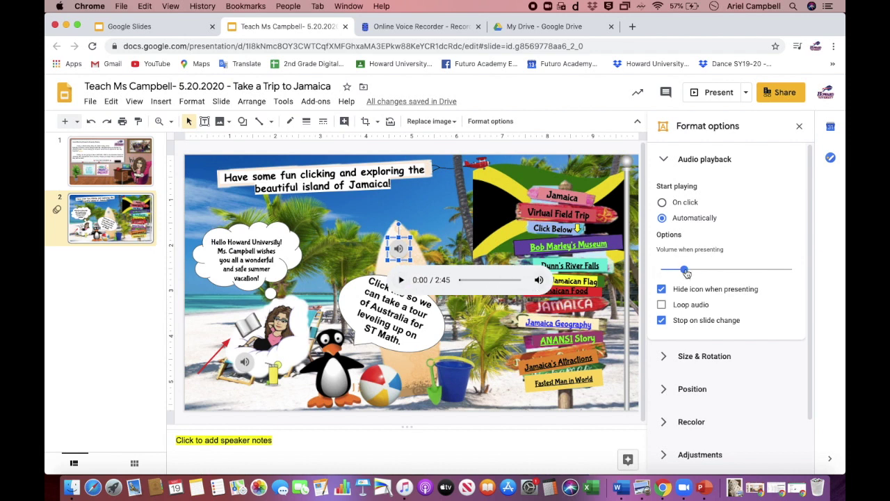
{"action": "left_click", "coordinate": [245, 361]}
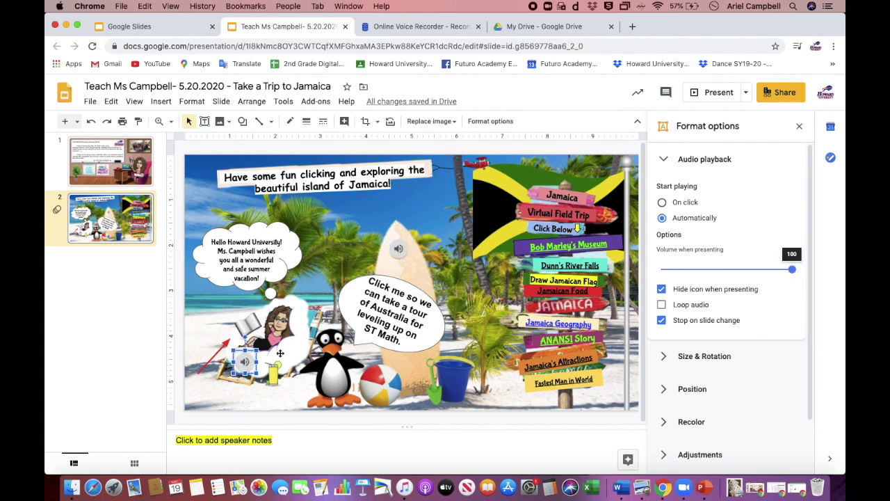
{"action": "left_click", "coordinate": [399, 249]}
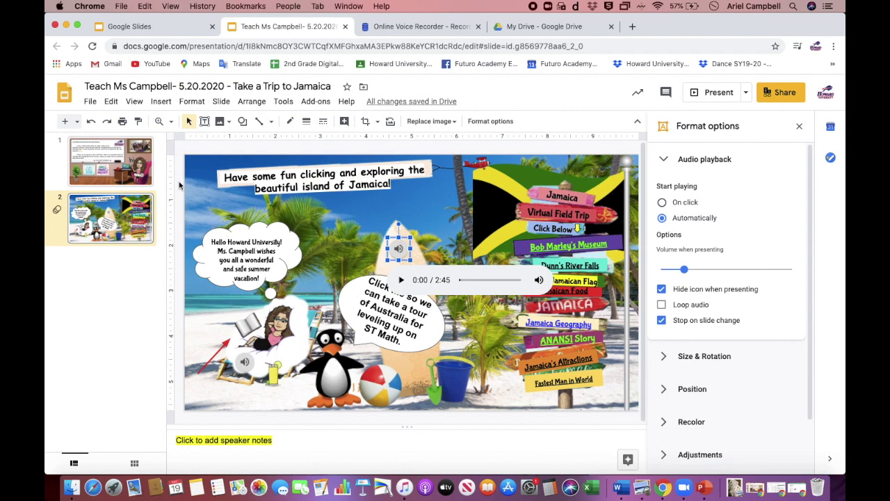
{"action": "left_click", "coordinate": [126, 167]}
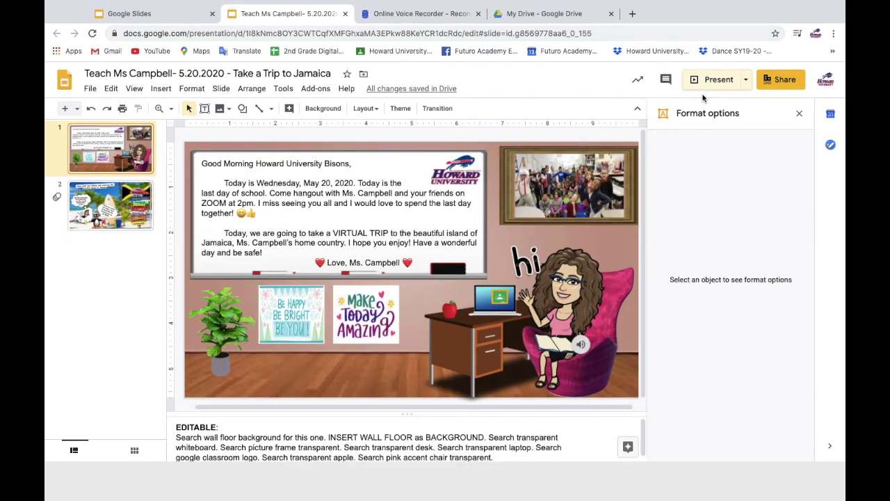
Step: Present from slide 1, advance to the Jamaica slide, then exit back to the editor
{"action": "left_click", "coordinate": [710, 92]}
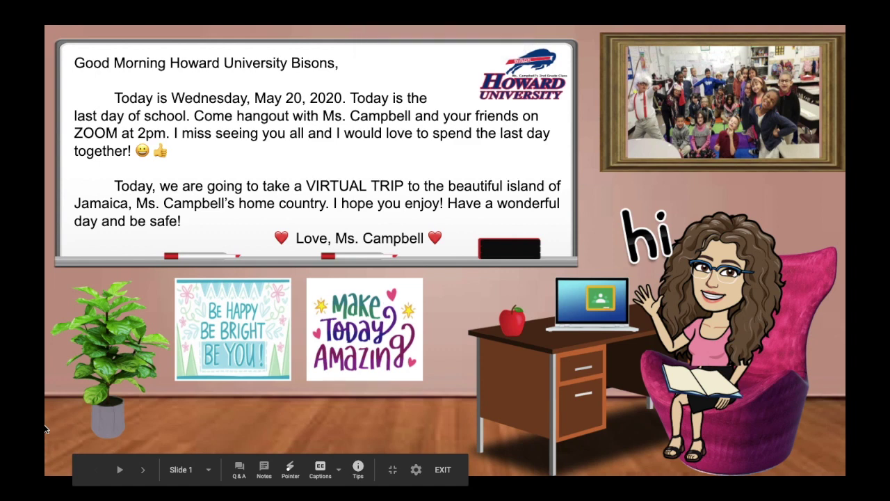
{"action": "left_click", "coordinate": [143, 471]}
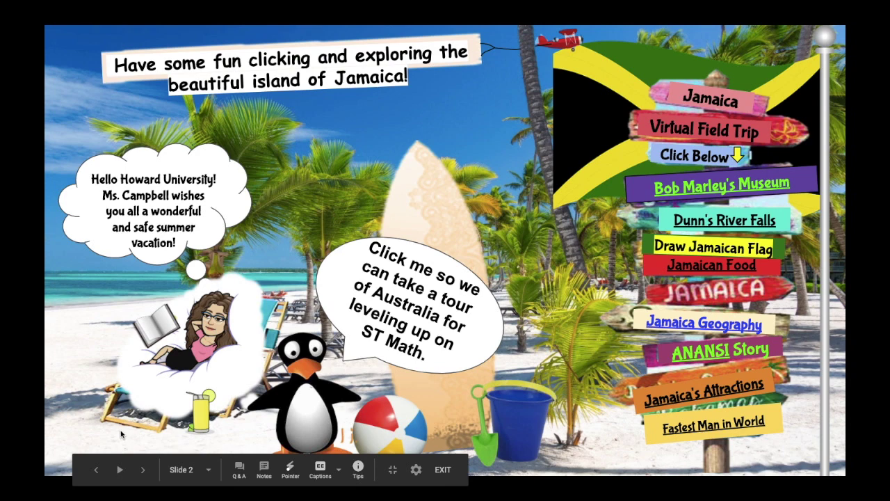
{"action": "left_click", "coordinate": [444, 470]}
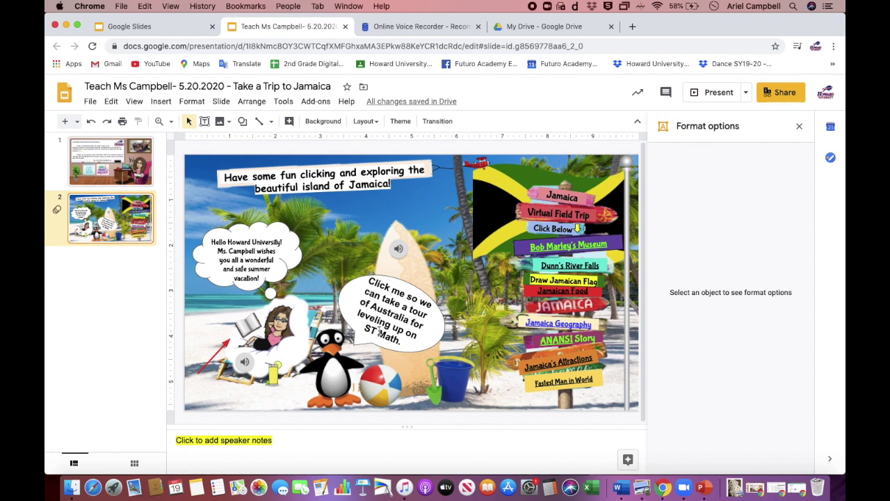
Step: Switch to Online Voice Recorder, scroll to the recorder panel and start a new recording
{"action": "left_click", "coordinate": [405, 28]}
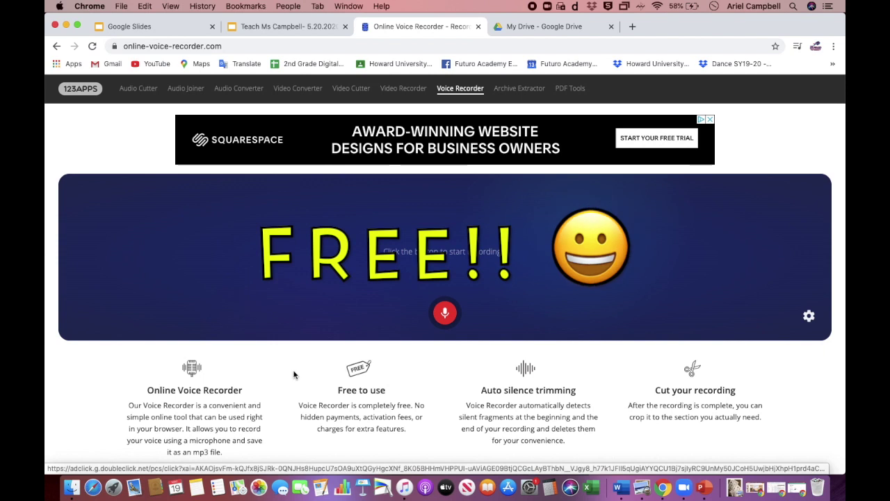
{"action": "scroll", "coordinate": [293, 375], "scroll_direction": "down", "scroll_amount": 2}
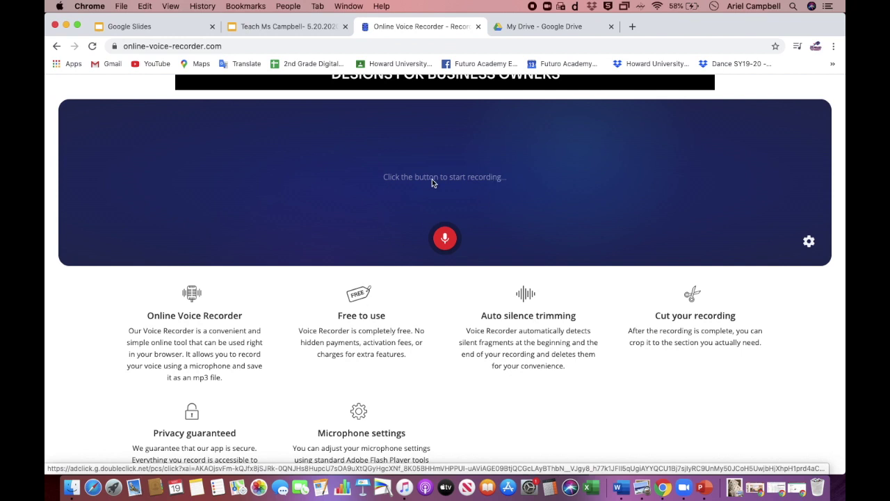
{"action": "left_click", "coordinate": [445, 238]}
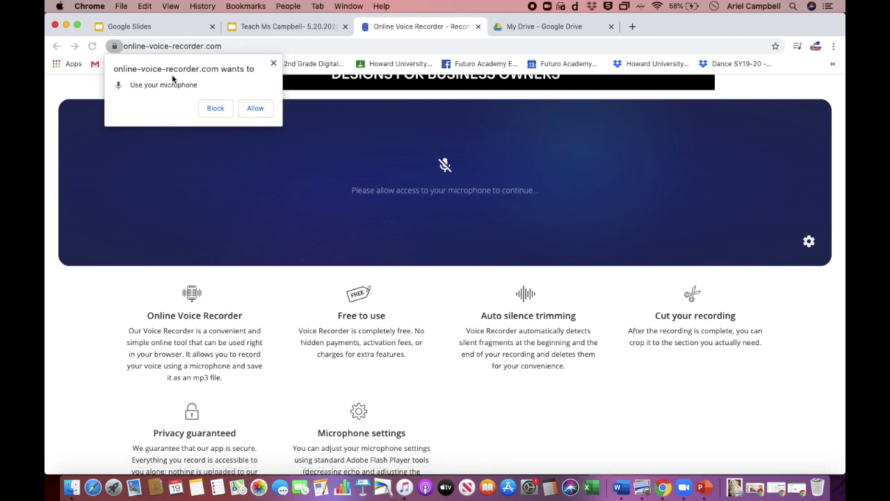
Step: Allow microphone access and record a 23.3-second clip with a pause and resume, then stop
{"action": "left_click", "coordinate": [256, 109]}
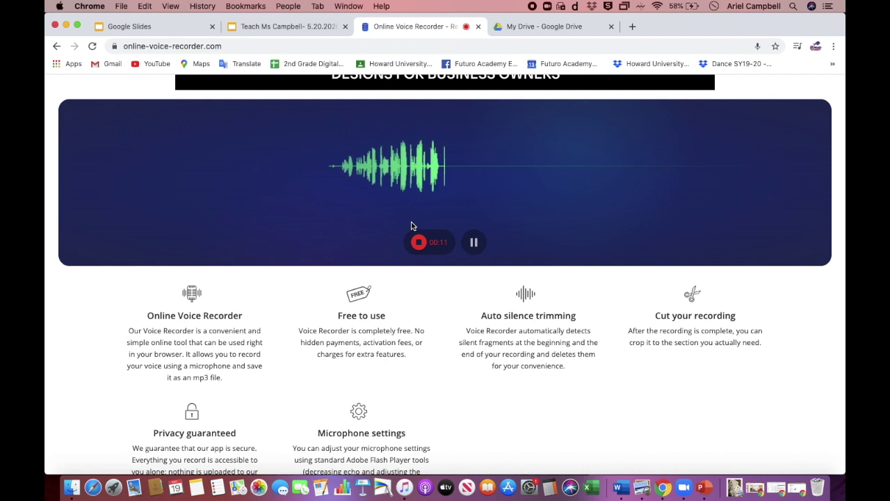
{"action": "left_click", "coordinate": [418, 243]}
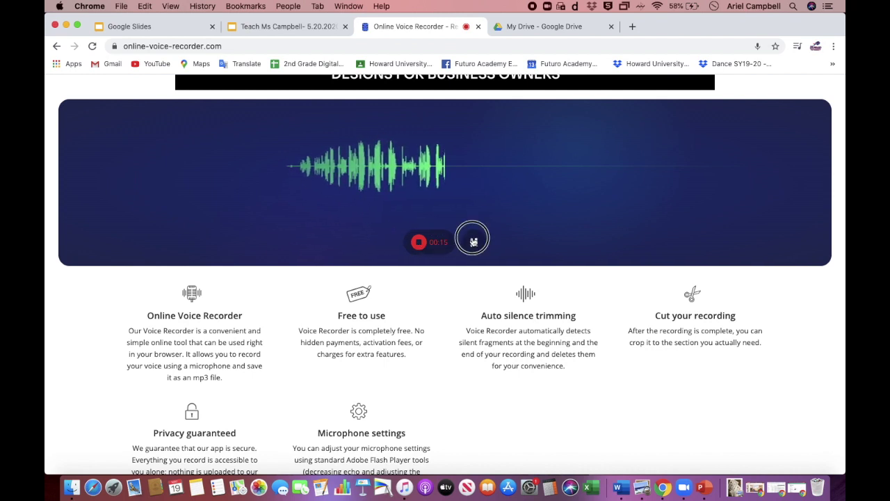
{"action": "left_click", "coordinate": [473, 241]}
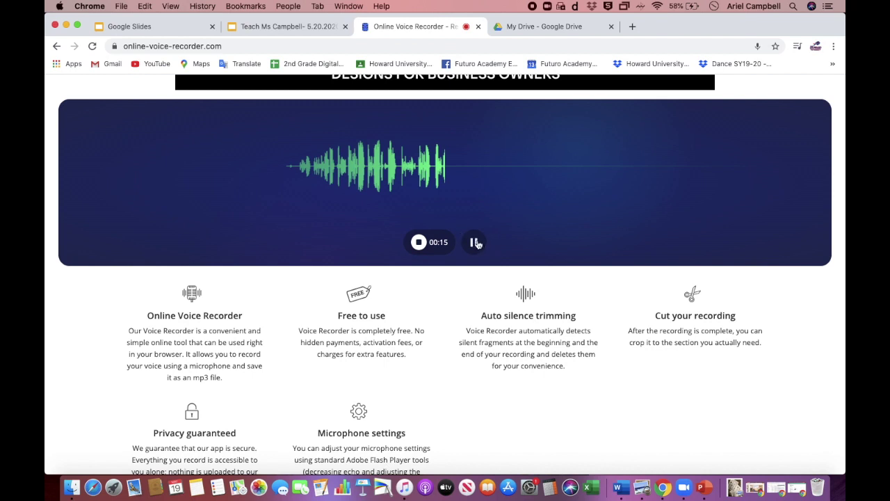
{"action": "left_click", "coordinate": [476, 242]}
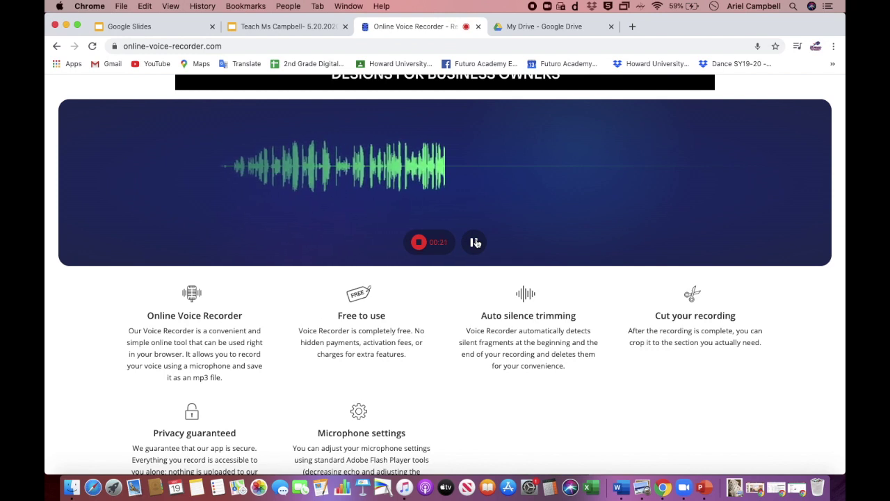
{"action": "left_click", "coordinate": [476, 242]}
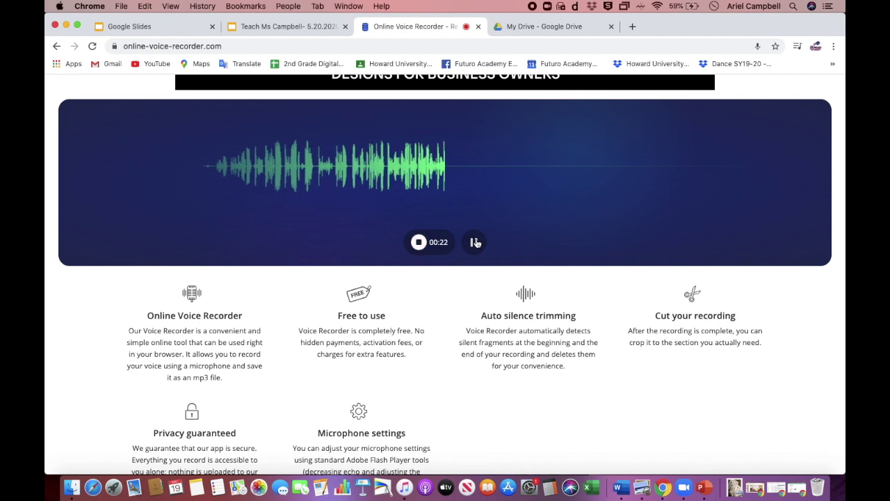
{"action": "left_click", "coordinate": [420, 242]}
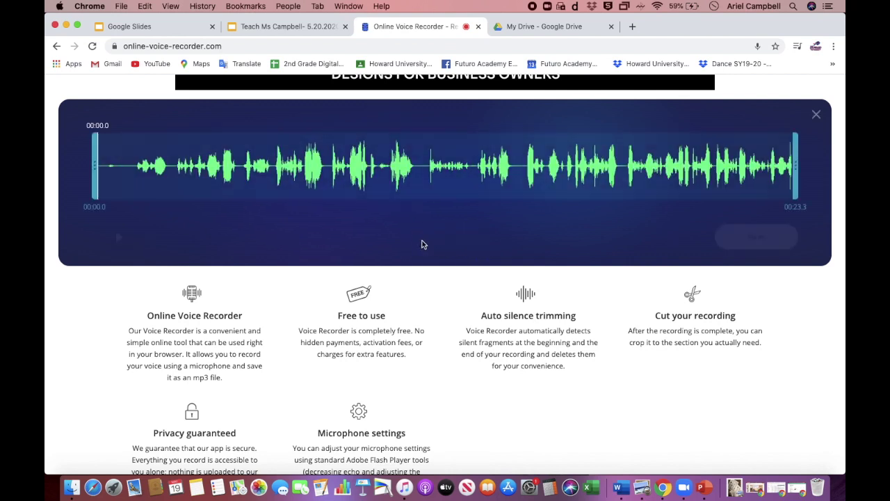
Step: Trim the silent beginning so the clip starts at 00:01.3, then play it back
{"action": "left_click_drag", "start_coordinate": [92, 150], "coordinate": [90, 175]}
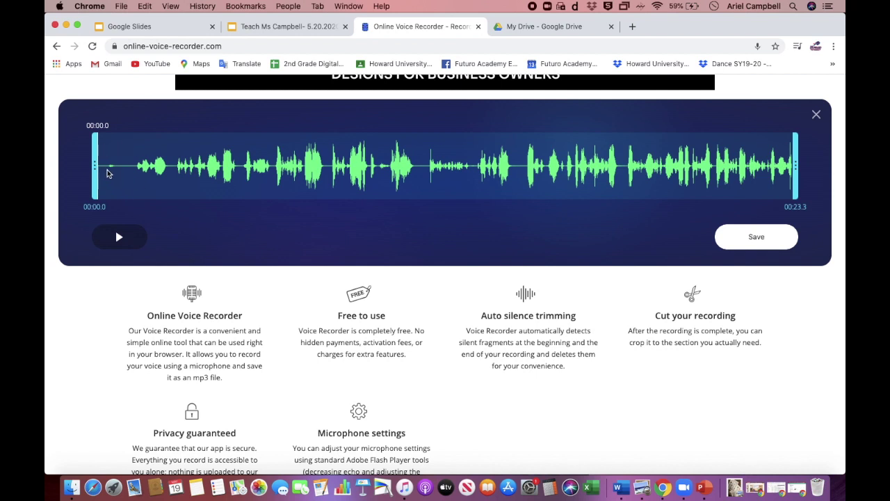
{"action": "left_click", "coordinate": [119, 237]}
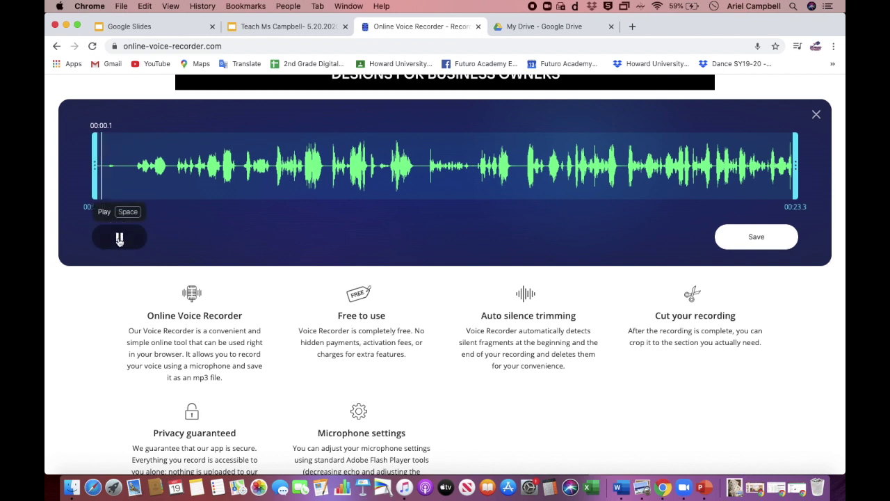
{"action": "left_click", "coordinate": [119, 238]}
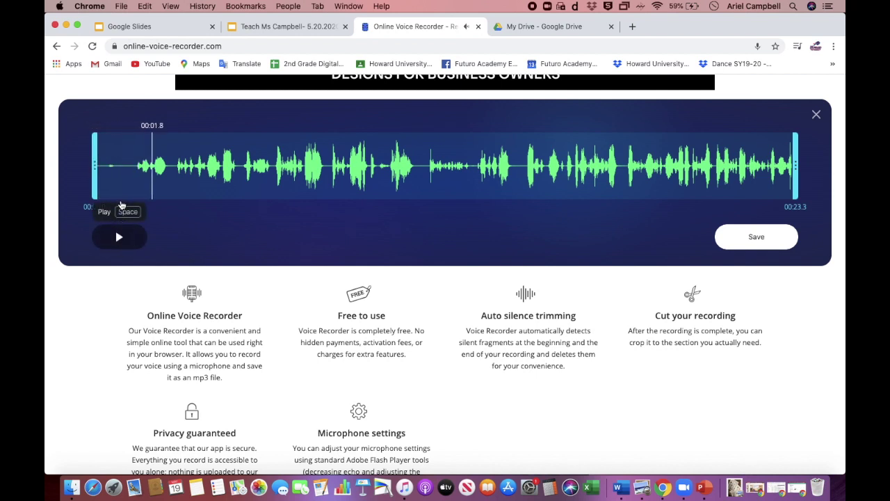
{"action": "left_click", "coordinate": [137, 168]}
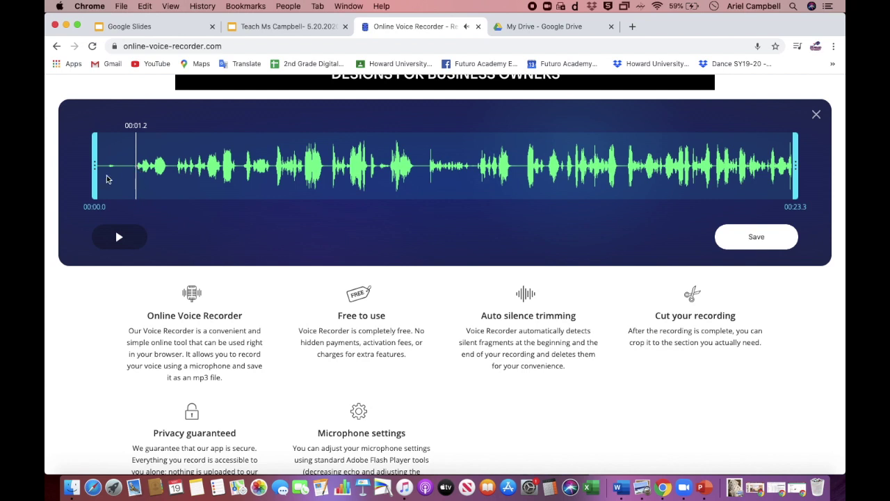
{"action": "left_click_drag", "start_coordinate": [94, 169], "coordinate": [131, 175]}
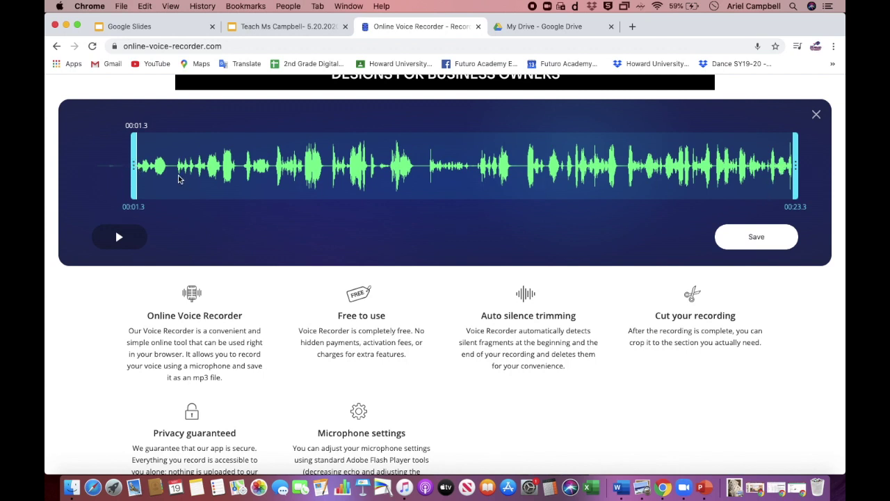
{"action": "left_click", "coordinate": [119, 237]}
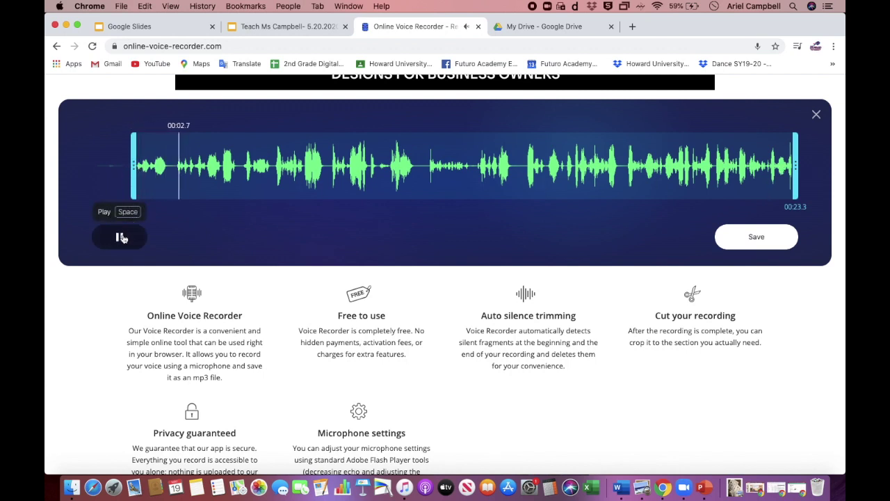
Step: Check the clip's ending, trim its end to 00:22.7, and save it as an mp3
{"action": "left_click", "coordinate": [312, 153]}
{"action": "left_click", "coordinate": [414, 165]}
{"action": "left_click", "coordinate": [605, 176]}
{"action": "left_click", "coordinate": [675, 173]}
{"action": "left_click", "coordinate": [732, 173]}
{"action": "left_click", "coordinate": [777, 172]}
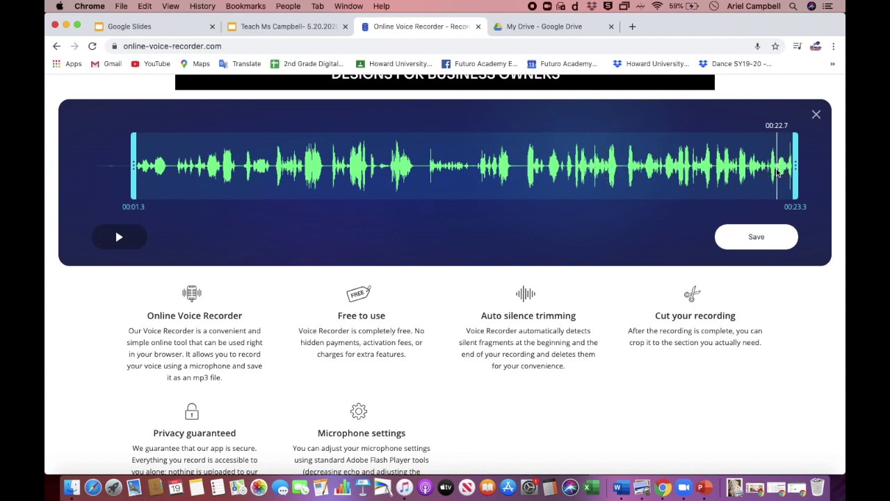
{"action": "left_click", "coordinate": [132, 242]}
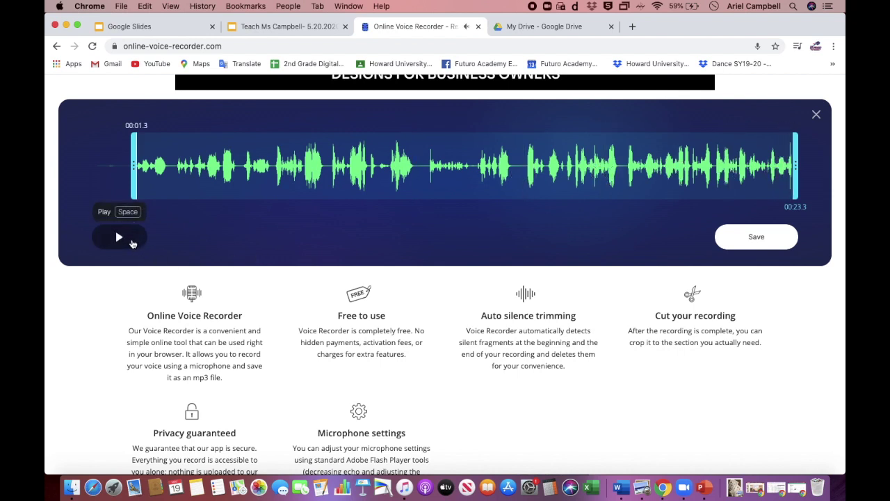
{"action": "left_click", "coordinate": [133, 242]}
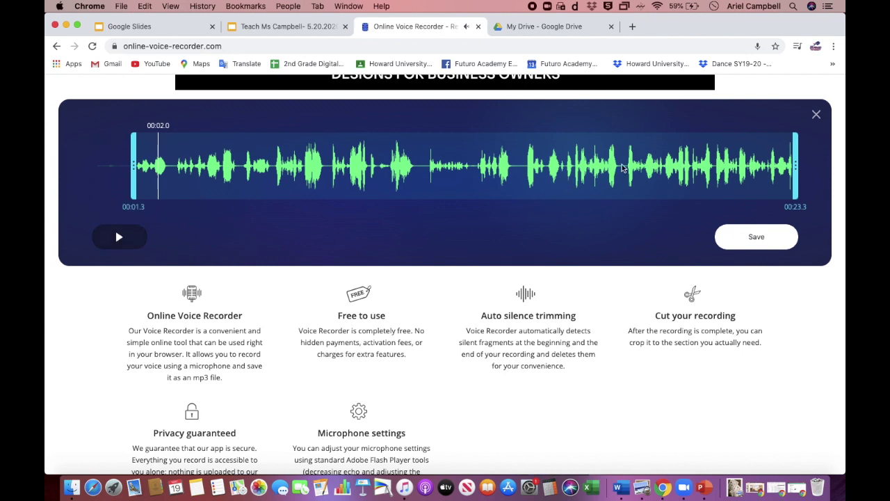
{"action": "left_click", "coordinate": [768, 166]}
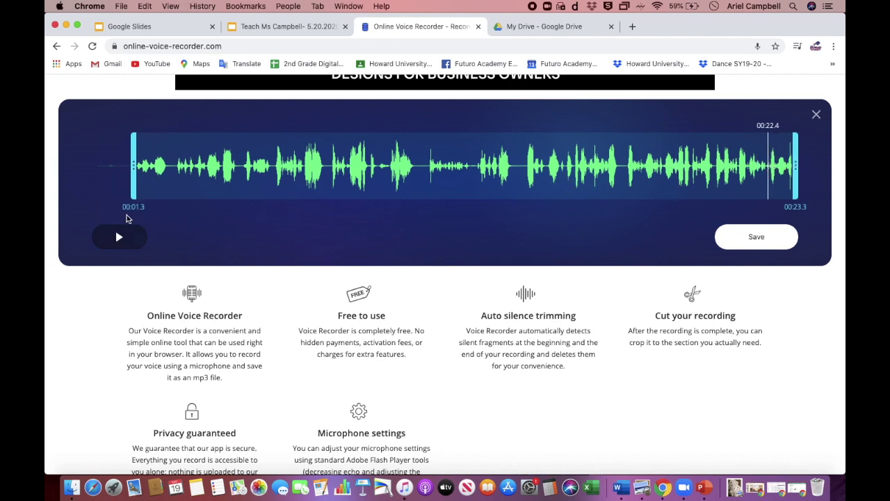
{"action": "left_click_drag", "start_coordinate": [796, 157], "coordinate": [784, 160]}
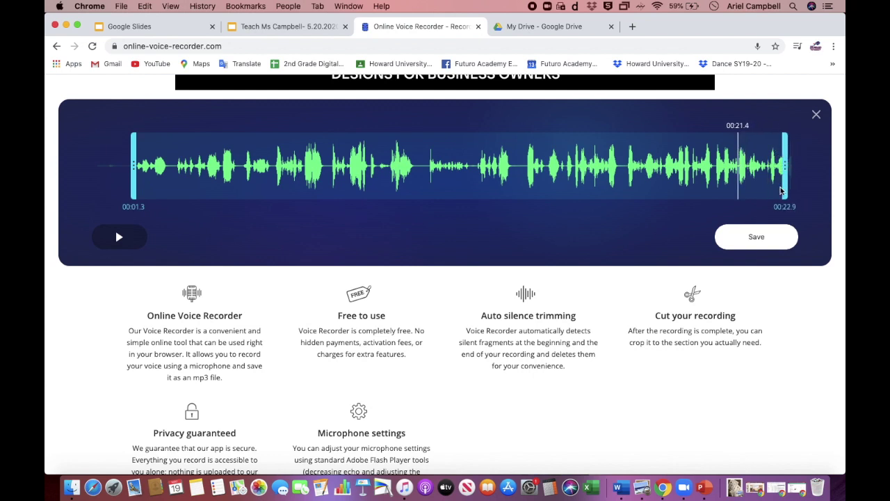
{"action": "left_click", "coordinate": [756, 238]}
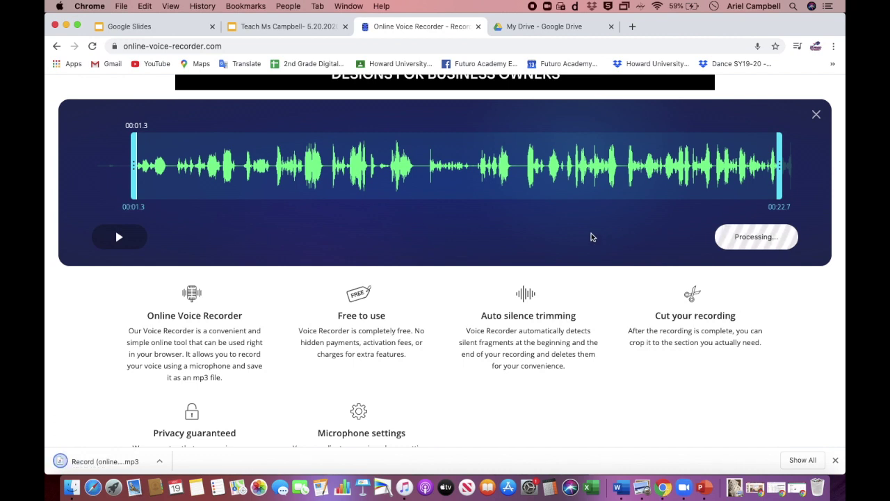
Step: Show the downloaded recording in Finder's Downloads folder
{"action": "left_click", "coordinate": [157, 465]}
{"action": "left_click", "coordinate": [179, 446]}
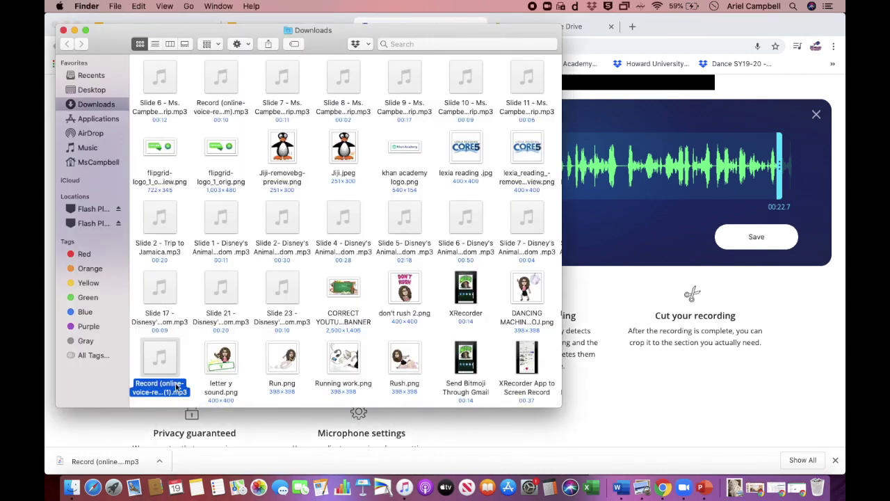
{"action": "scroll", "coordinate": [171, 388], "scroll_direction": "left", "scroll_amount": 1}
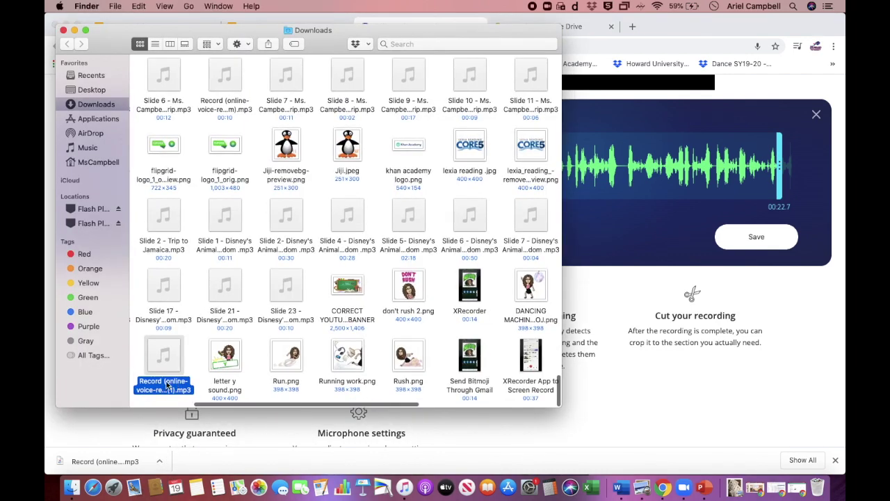
Step: Rename the recorded mp3 to 'Sample Audio' and open it
{"action": "right_click", "coordinate": [171, 388]}
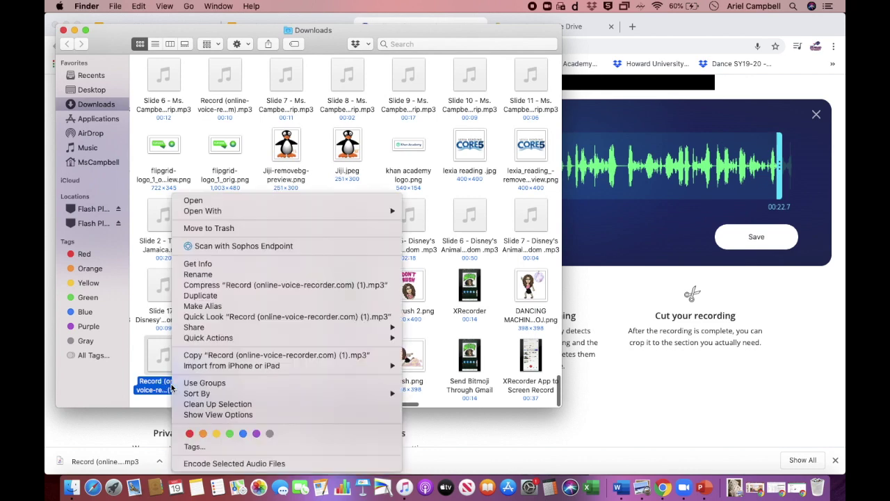
{"action": "left_click", "coordinate": [197, 274]}
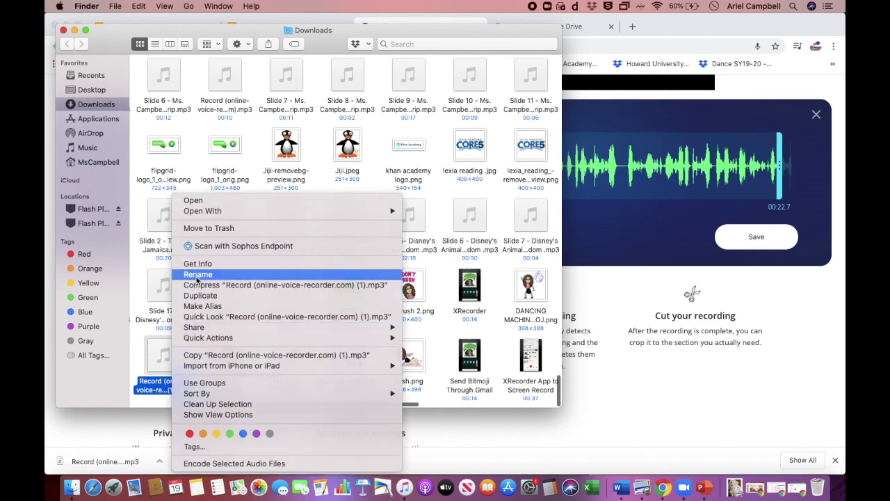
{"action": "left_click", "coordinate": [153, 386]}
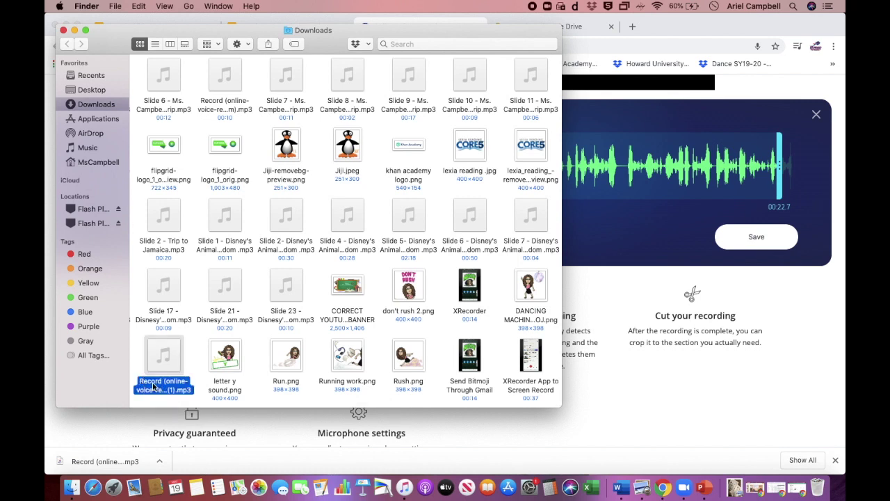
{"action": "left_click", "coordinate": [153, 386]}
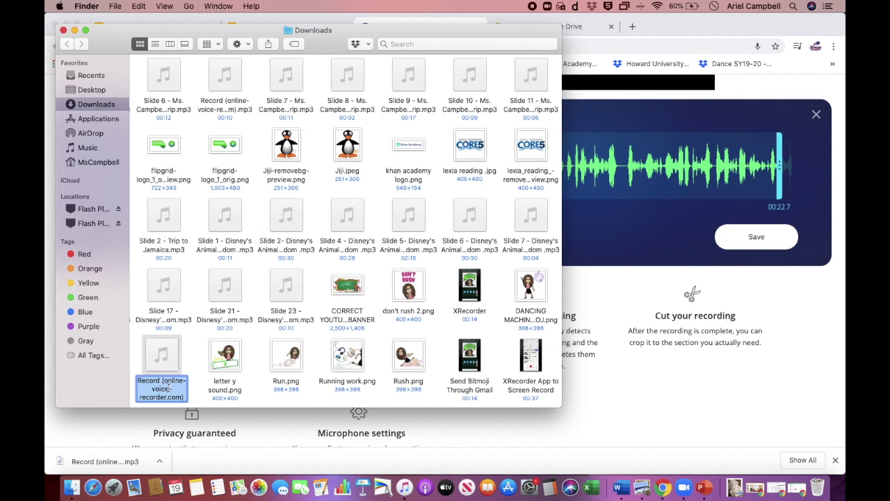
{"action": "left_click", "coordinate": [147, 387]}
{"action": "triple_click", "coordinate": [151, 386]}
{"action": "type", "text": "Sample Audio"}
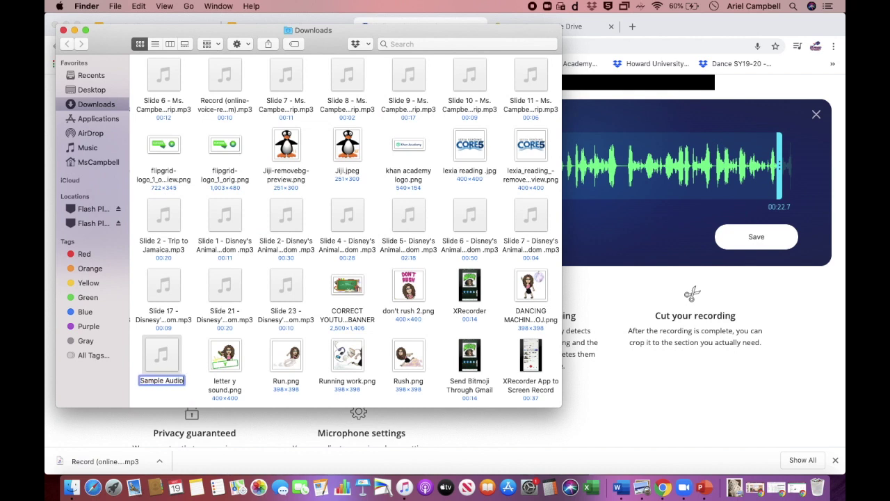
{"action": "key", "text": "Return"}
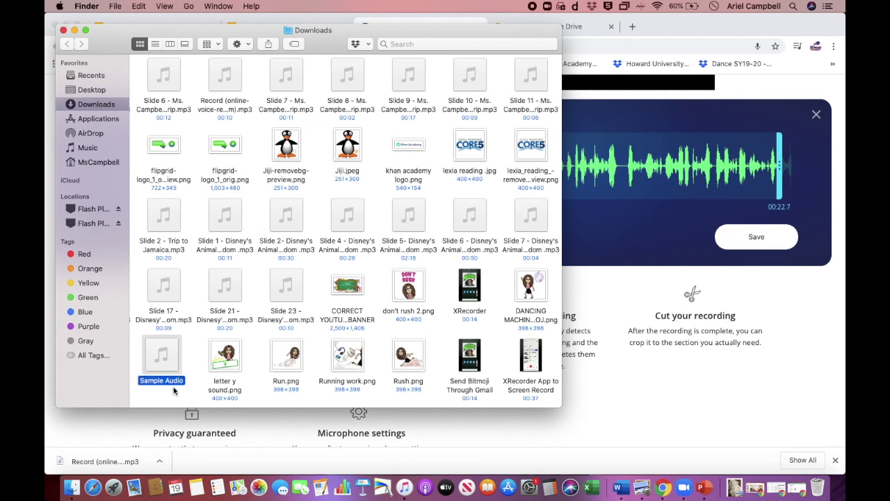
{"action": "left_click", "coordinate": [82, 422]}
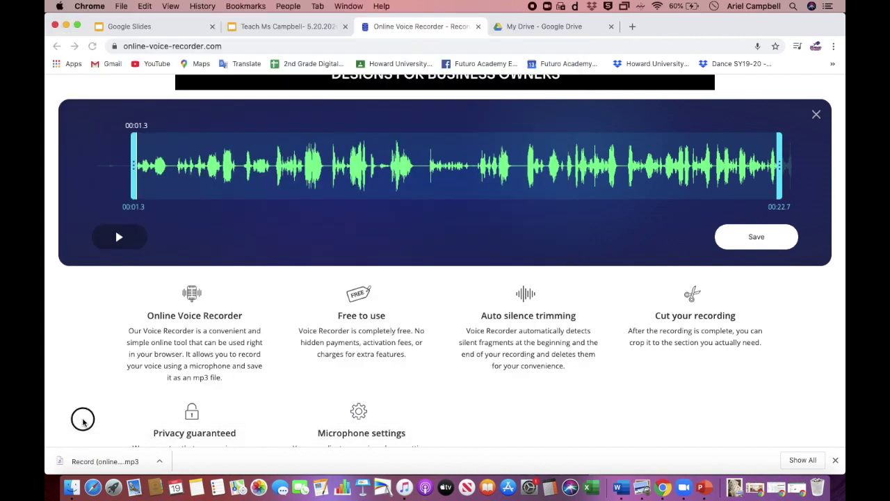
Step: Close the Music app and the Downloads window, leaving Finder Recents in front
{"action": "left_click", "coordinate": [94, 462]}
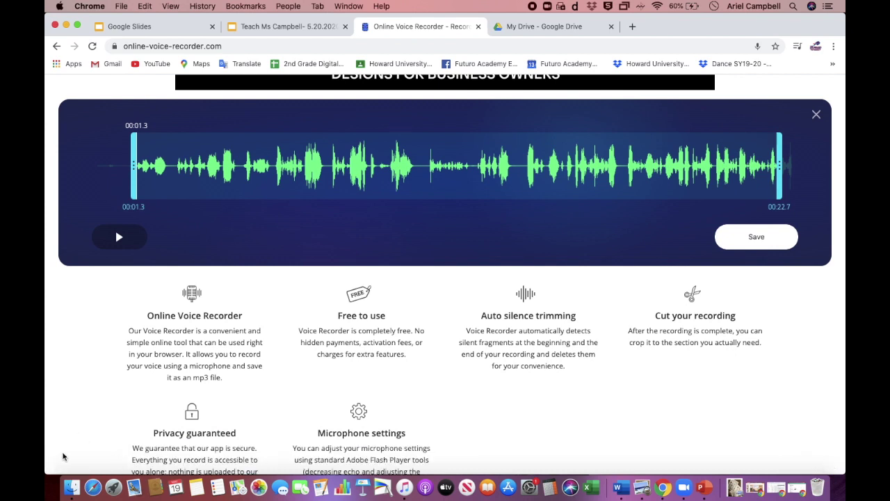
{"action": "left_click", "coordinate": [404, 487]}
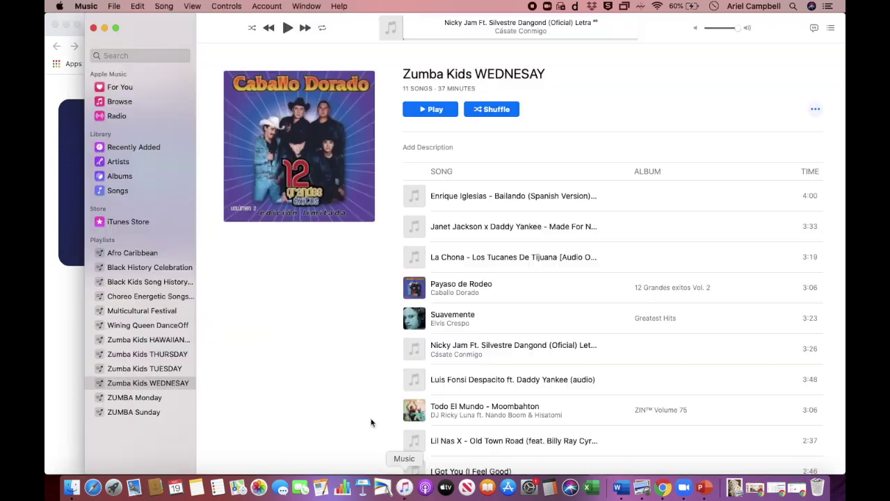
{"action": "left_click", "coordinate": [93, 28]}
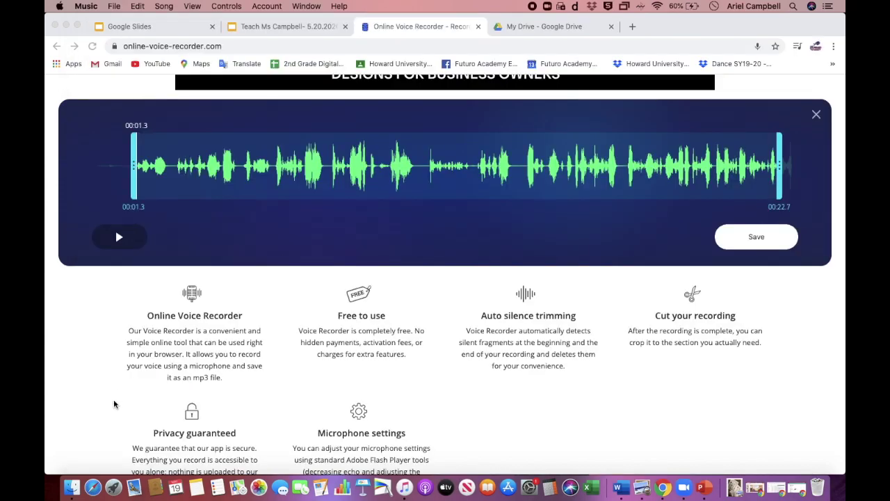
{"action": "key", "text": "ctrl+Up"}
{"action": "left_click", "coordinate": [213, 327]}
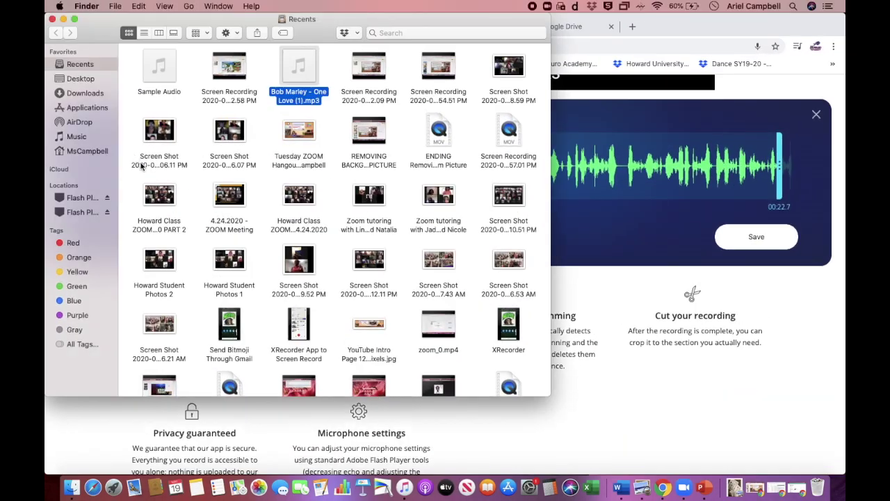
{"action": "key", "text": "ctrl+Up"}
{"action": "left_click", "coordinate": [123, 163]}
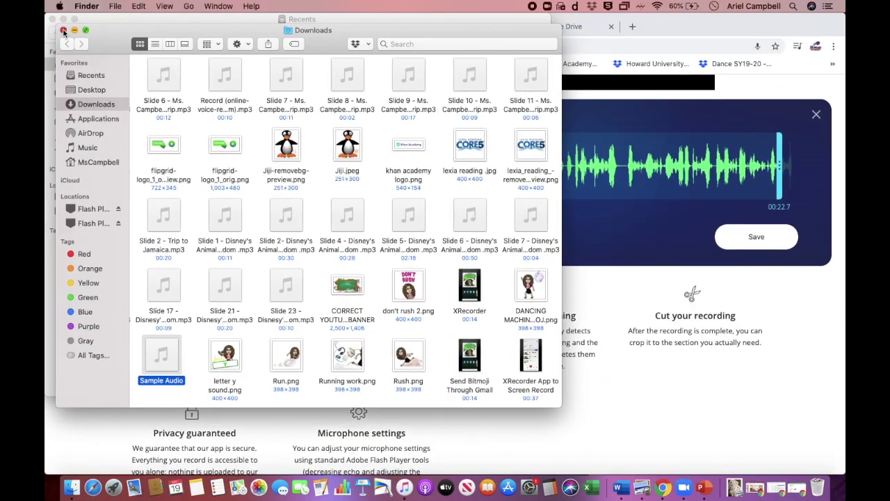
{"action": "left_click", "coordinate": [63, 31]}
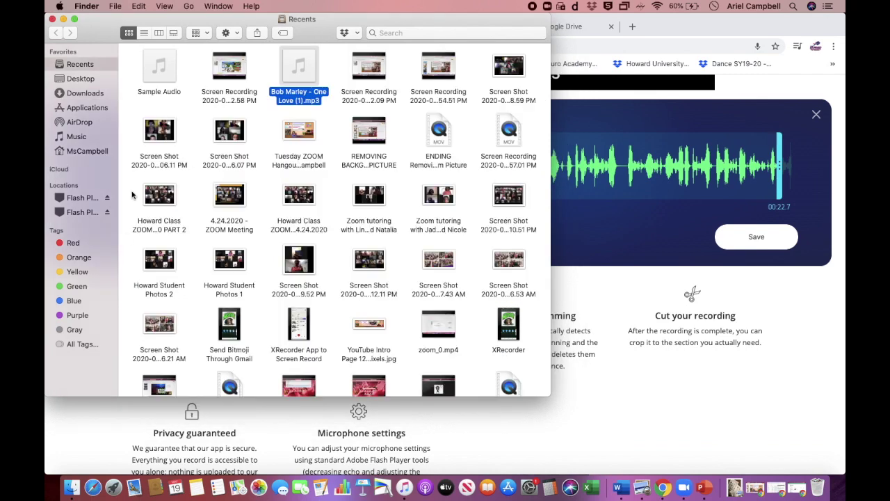
Step: Play Sample Audio's preview, then return to the Jamaica presentation in Chrome
{"action": "left_click", "coordinate": [161, 66]}
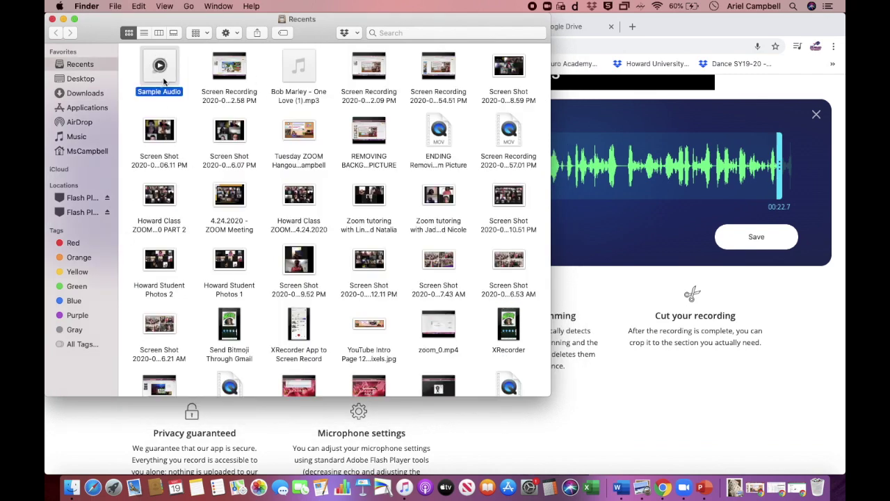
{"action": "left_click", "coordinate": [94, 452]}
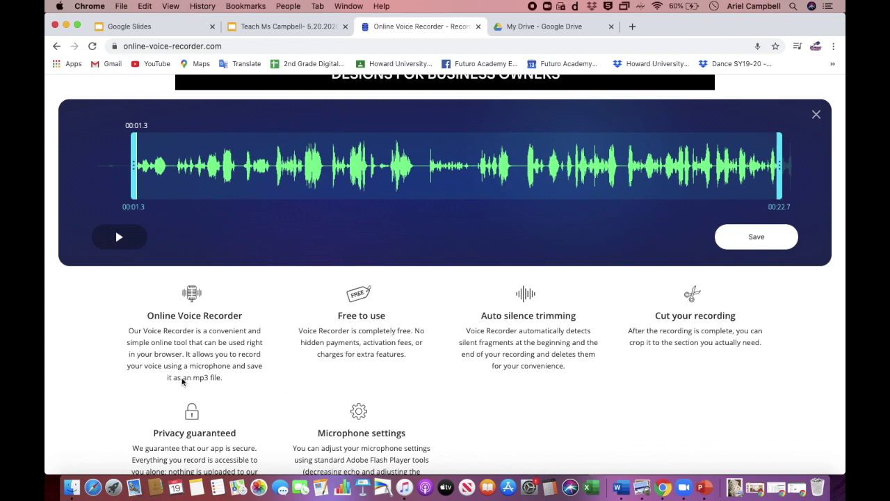
{"action": "left_click", "coordinate": [283, 27]}
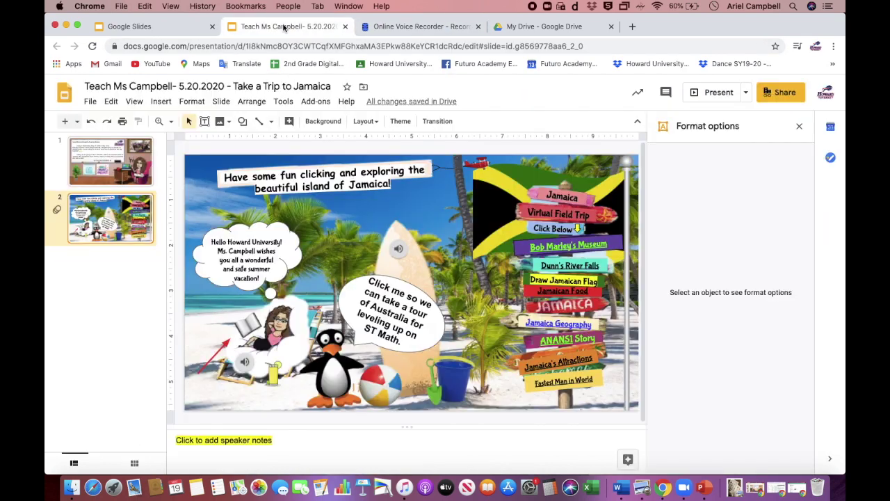
Step: Duplicate slide 2 as slide 3, then delete the lower-left and surfboard audio icons from the copy
{"action": "right_click", "coordinate": [117, 213]}
{"action": "left_click", "coordinate": [128, 218]}
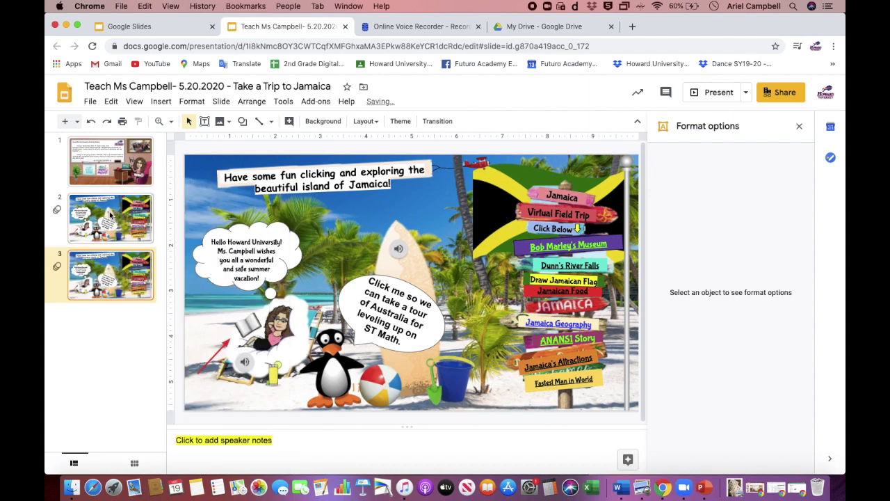
{"action": "left_click", "coordinate": [244, 363]}
{"action": "key", "text": "BackSpace"}
{"action": "left_click", "coordinate": [402, 260]}
{"action": "key", "text": "BackSpace"}
{"action": "left_click", "coordinate": [535, 27]}
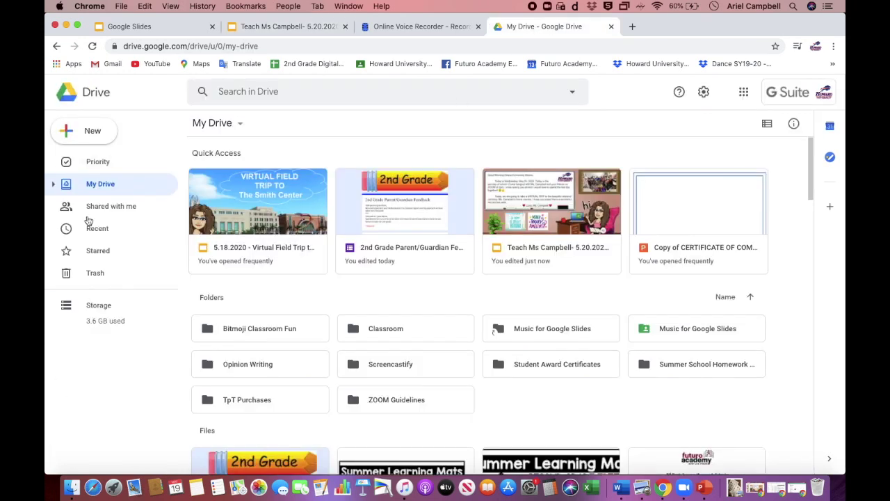
Step: Start and cancel a file upload, then open the 'Music for Google Slides' folder
{"action": "left_click", "coordinate": [76, 138]}
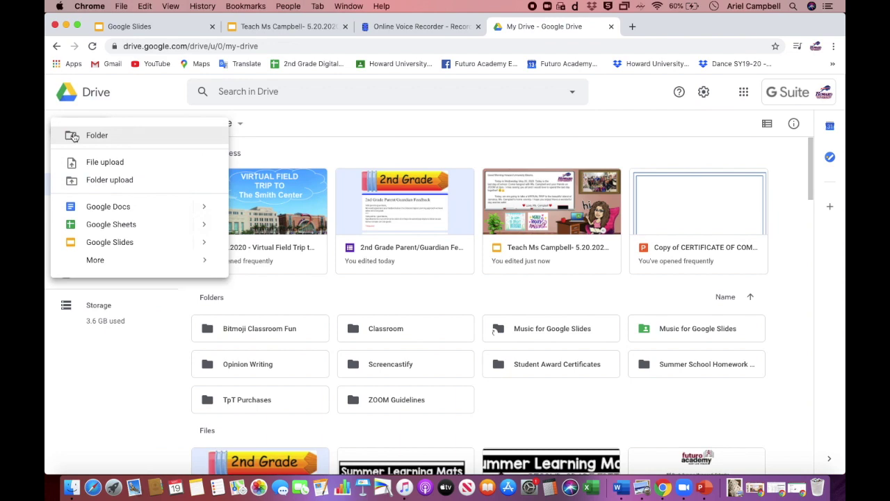
{"action": "left_click", "coordinate": [113, 163]}
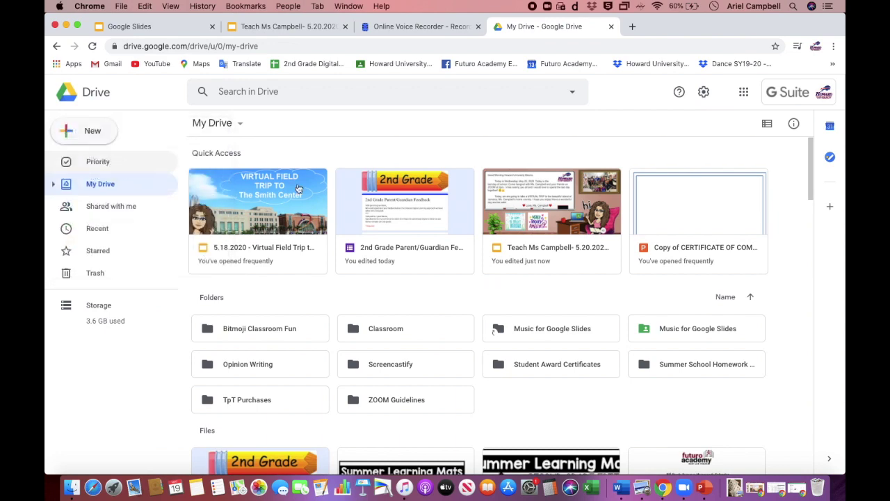
{"action": "left_click", "coordinate": [716, 368]}
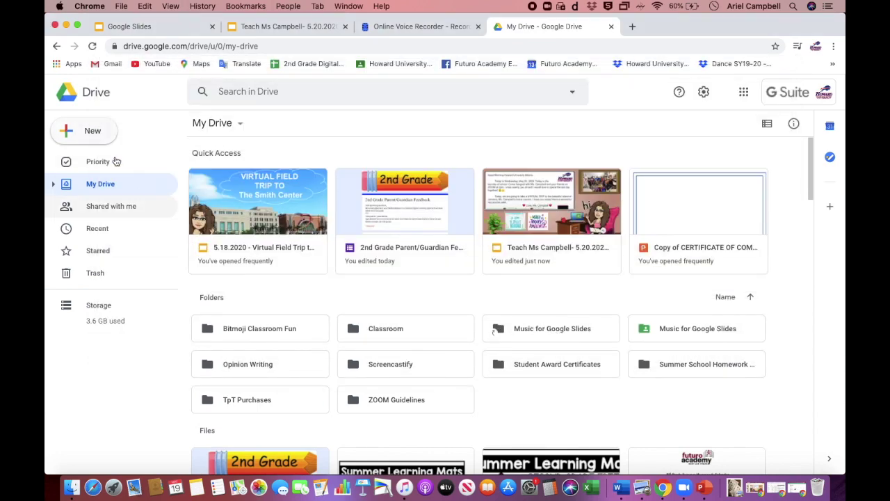
{"action": "left_click", "coordinate": [90, 130]}
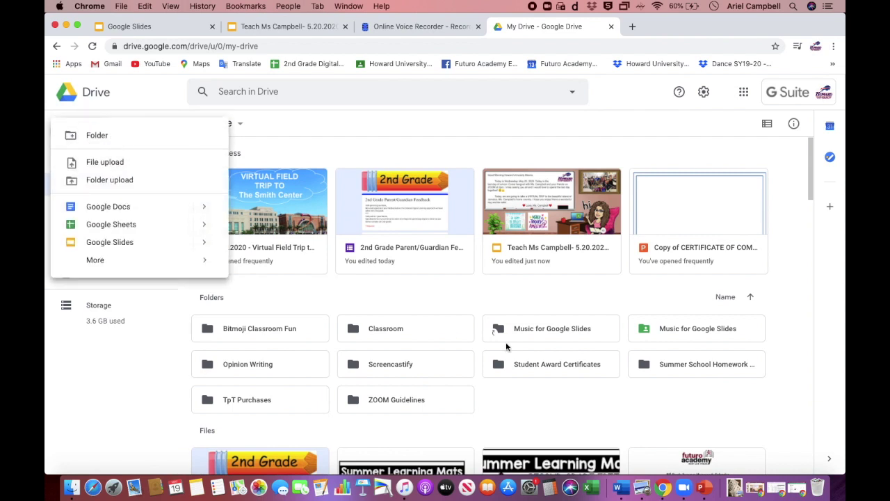
{"action": "double_click", "coordinate": [550, 329]}
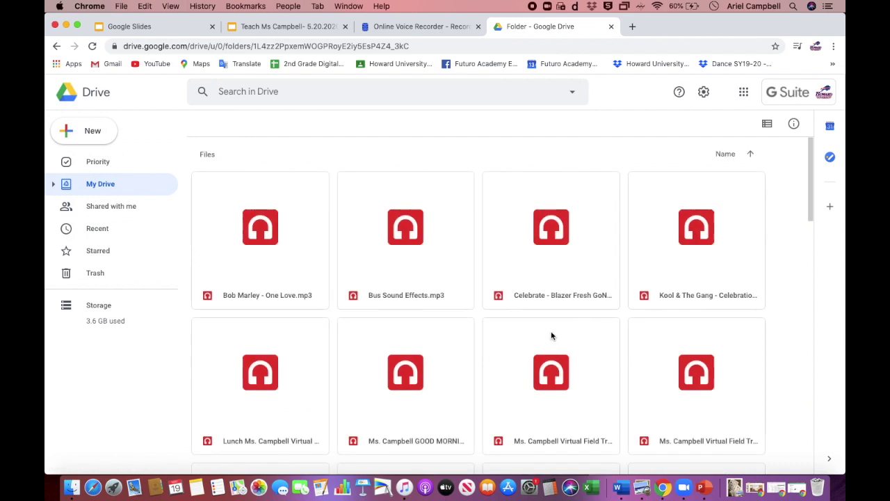
Step: Start a file upload from Drive's New menu and browse the Recents files
{"action": "left_click", "coordinate": [101, 132]}
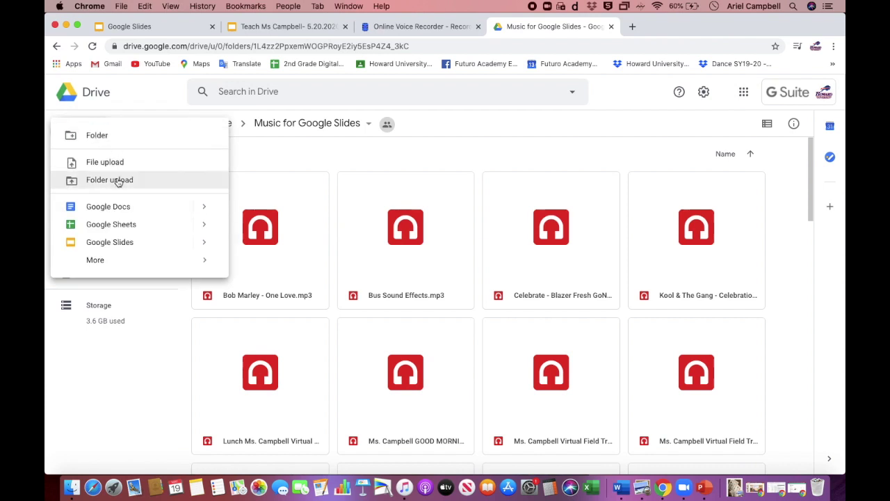
{"action": "left_click", "coordinate": [108, 165]}
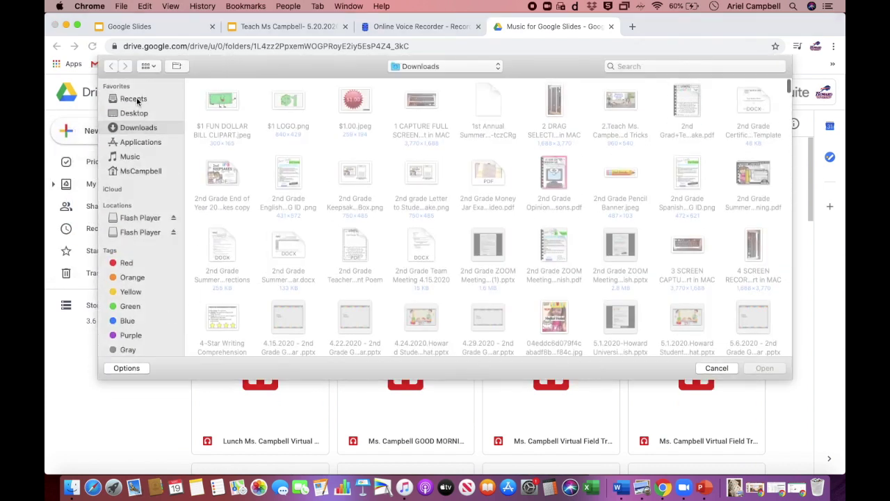
{"action": "left_click", "coordinate": [134, 98]}
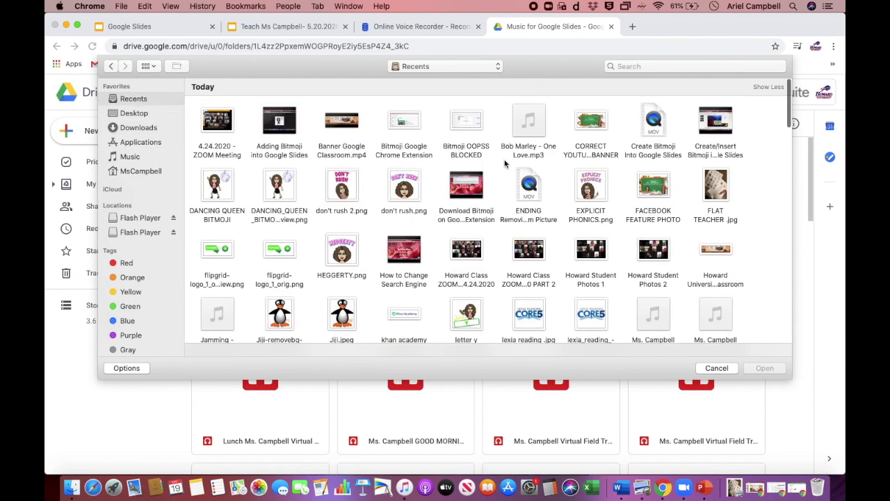
{"action": "scroll", "coordinate": [535, 229], "scroll_direction": "down", "scroll_amount": 2}
{"action": "scroll", "coordinate": [535, 229], "scroll_direction": "up", "scroll_amount": 2}
Step: Search for 'sample audio', select Sample Audio and upload it to the folder
{"action": "left_click", "coordinate": [631, 66]}
{"action": "type", "text": "sam"}
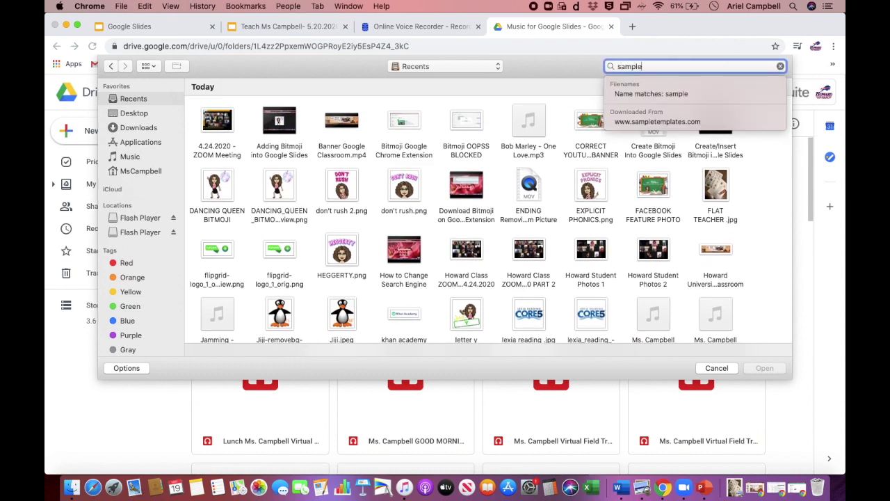
{"action": "type", "text": "ple"}
{"action": "key", "text": "Return"}
{"action": "type", "text": "audio"}
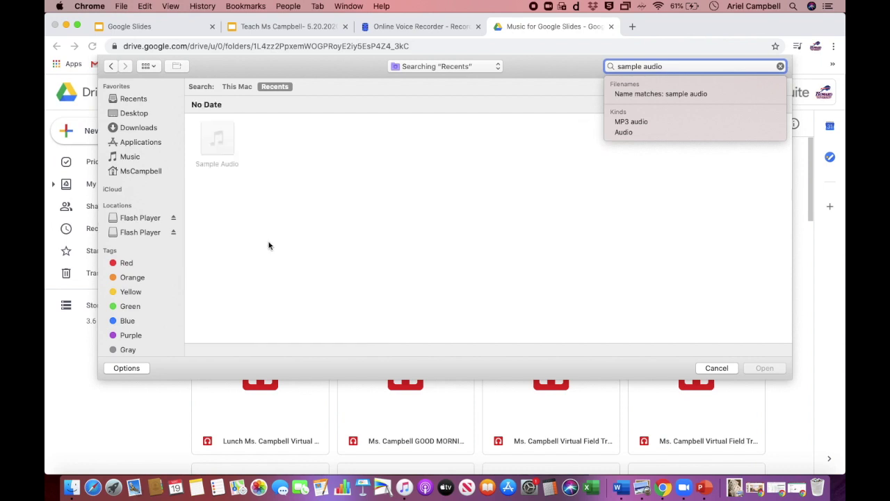
{"action": "left_click", "coordinate": [214, 141]}
{"action": "left_click", "coordinate": [218, 139]}
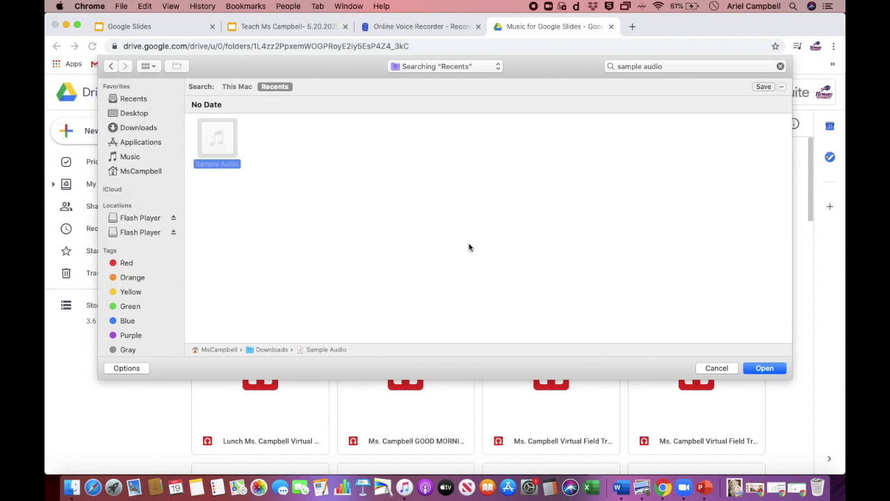
{"action": "left_click", "coordinate": [765, 368]}
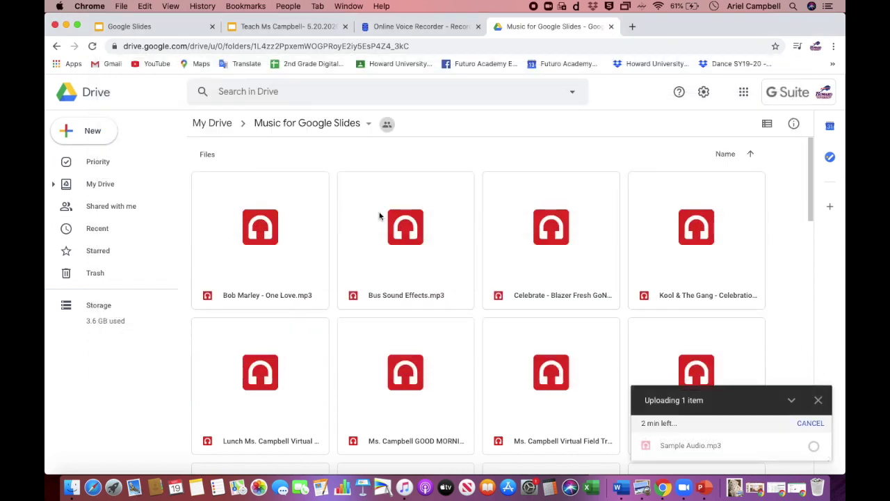
Step: Drag Sample Audio from Finder into the Drive folder and dismiss the upload-complete notice
{"action": "left_click", "coordinate": [72, 486]}
{"action": "left_click_drag", "start_coordinate": [149, 69], "coordinate": [39, 378]}
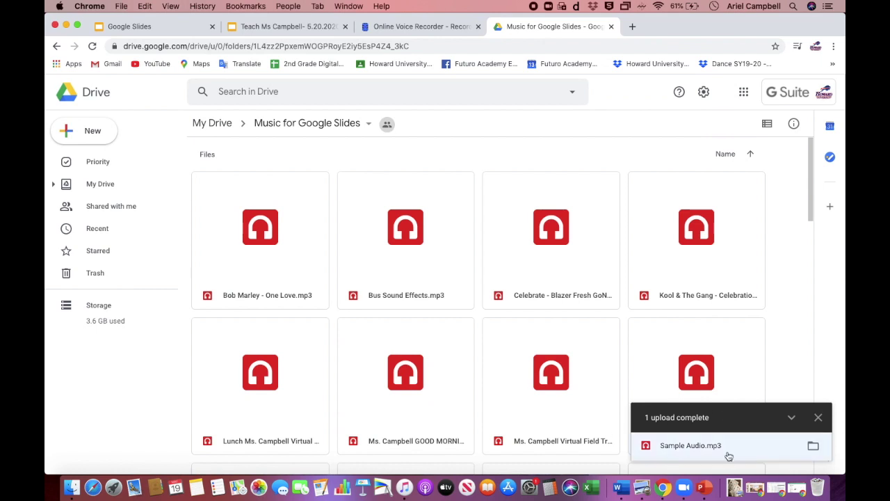
{"action": "left_click", "coordinate": [71, 486]}
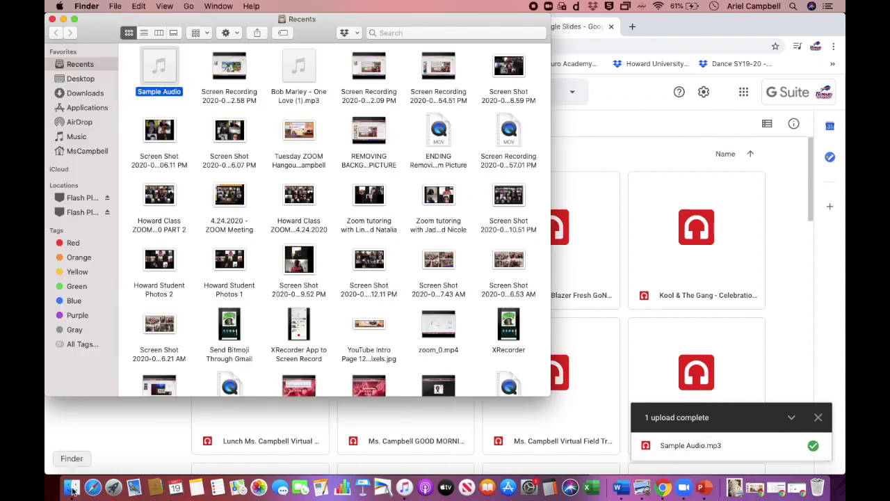
{"action": "left_click", "coordinate": [184, 438]}
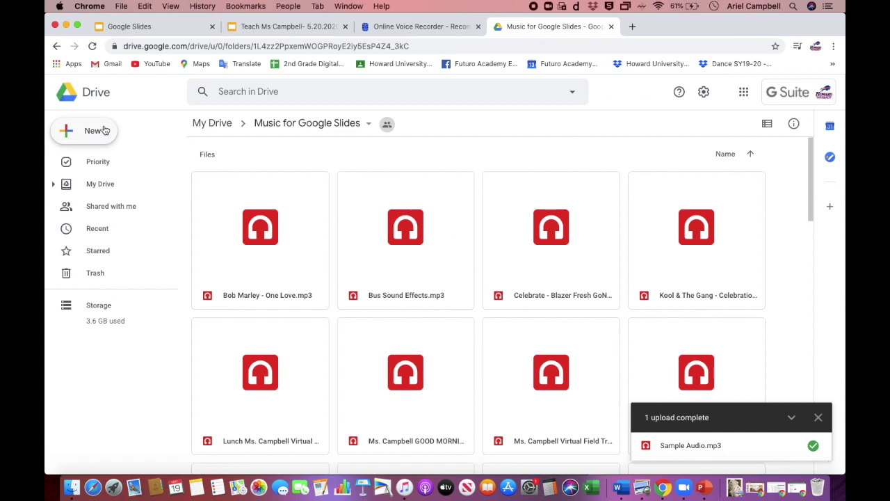
{"action": "left_click", "coordinate": [89, 129]}
{"action": "left_click", "coordinate": [163, 430]}
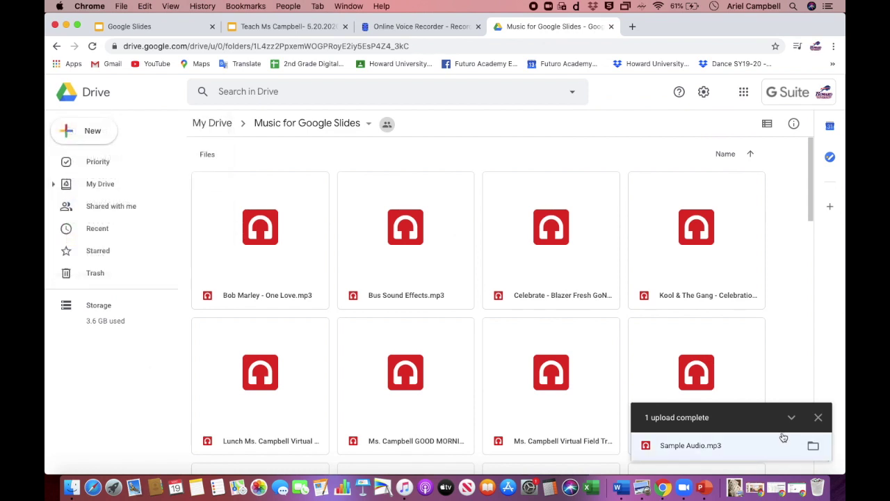
{"action": "left_click", "coordinate": [818, 417]}
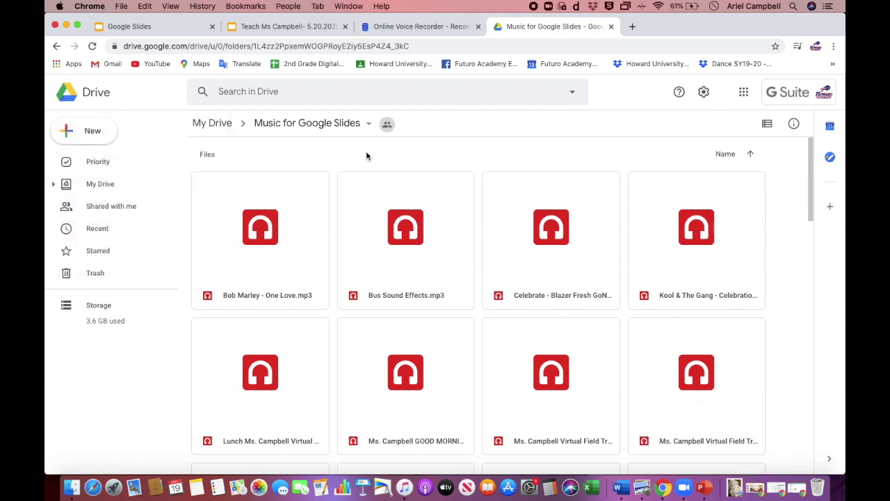
Step: Preview and pause Sample Audio.mp3 in Drive, then return to the Jamaica presentation
{"action": "scroll", "coordinate": [450, 419], "scroll_direction": "down", "scroll_amount": 8}
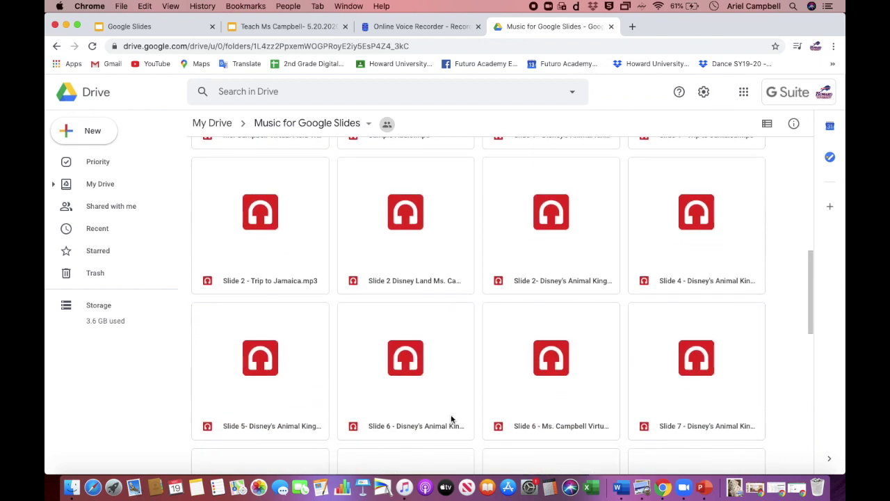
{"action": "scroll", "coordinate": [451, 419], "scroll_direction": "up", "scroll_amount": 4}
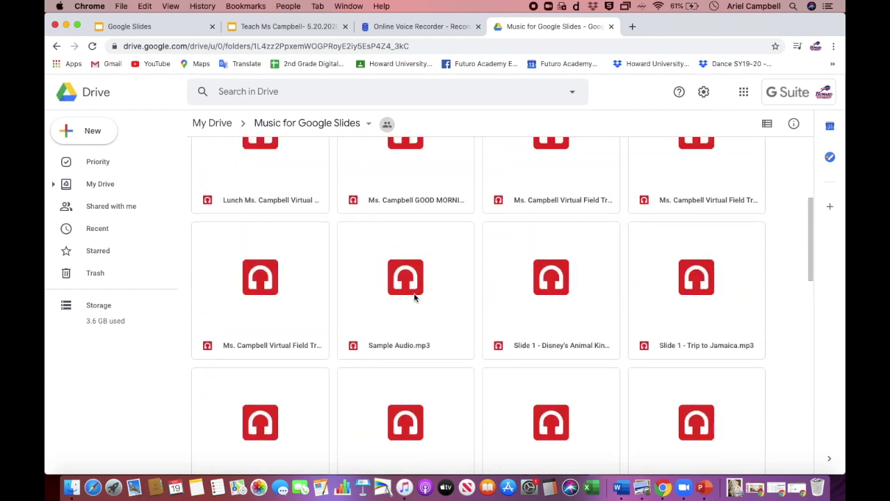
{"action": "scroll", "coordinate": [414, 298], "scroll_direction": "down", "scroll_amount": 1}
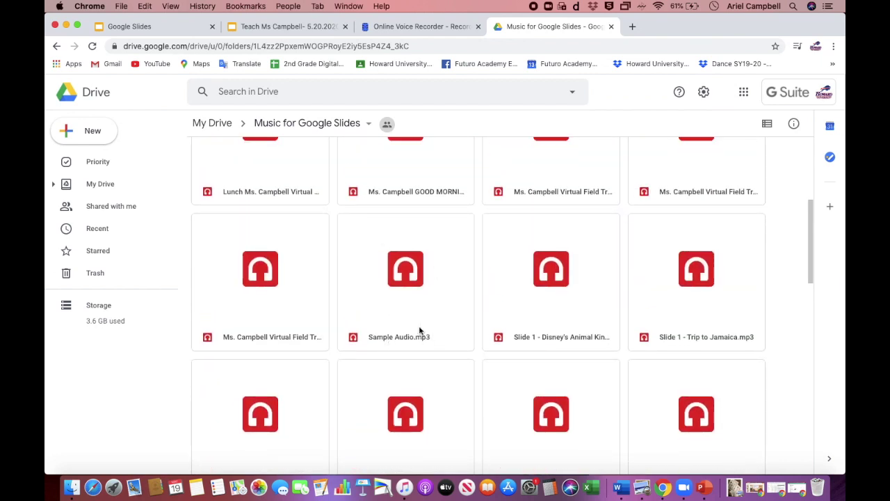
{"action": "left_click", "coordinate": [406, 306]}
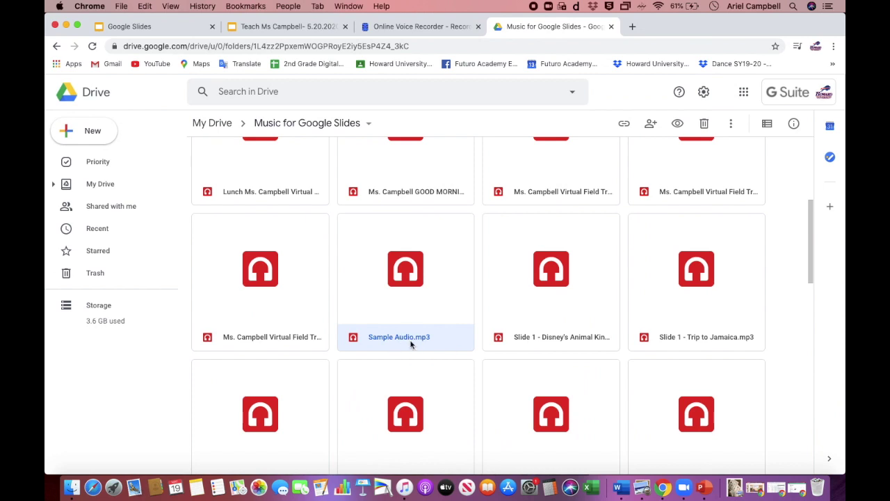
{"action": "double_click", "coordinate": [409, 340]}
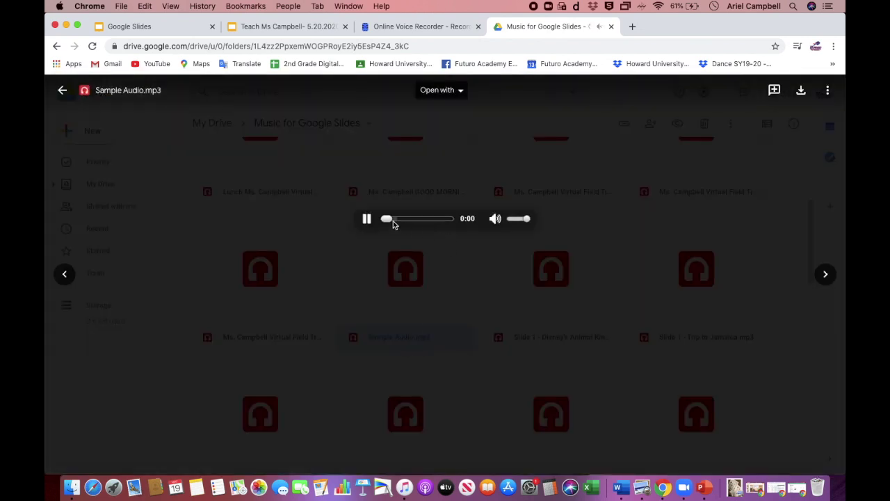
{"action": "left_click", "coordinate": [366, 218]}
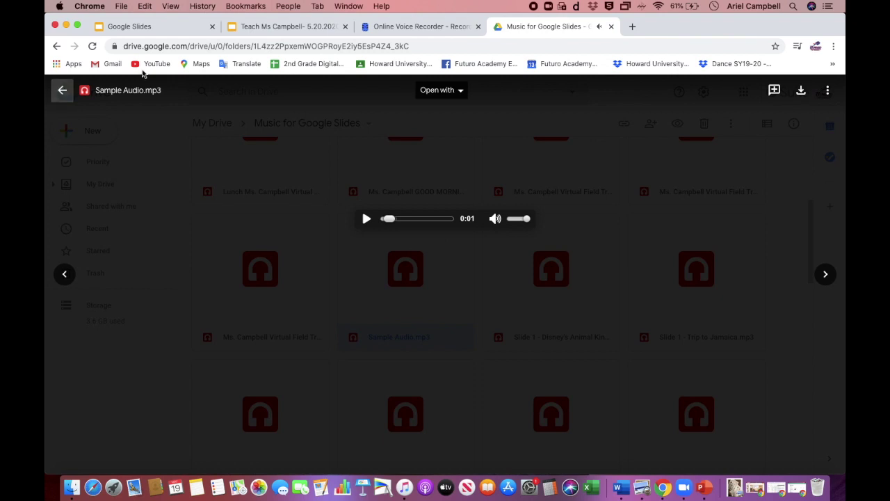
{"action": "left_click", "coordinate": [312, 28]}
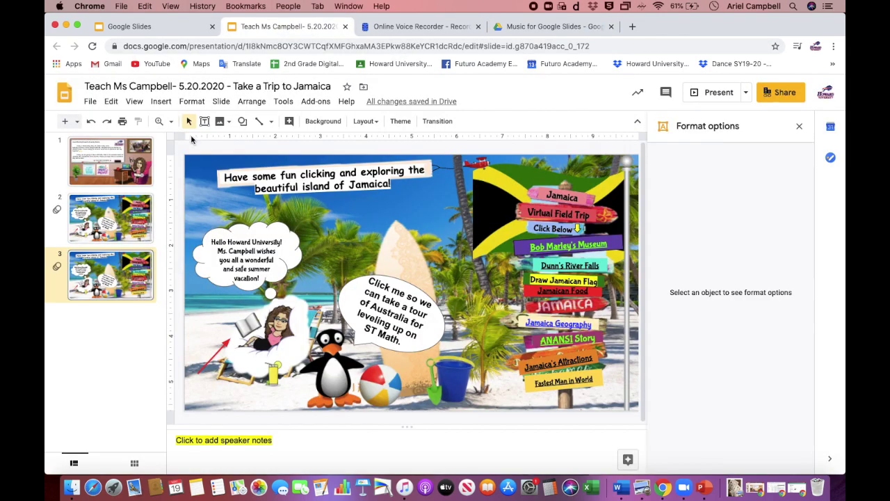
Step: Insert the Sample Audio file from My Drive onto slide 3 via Insert > Audio
{"action": "left_click", "coordinate": [161, 101]}
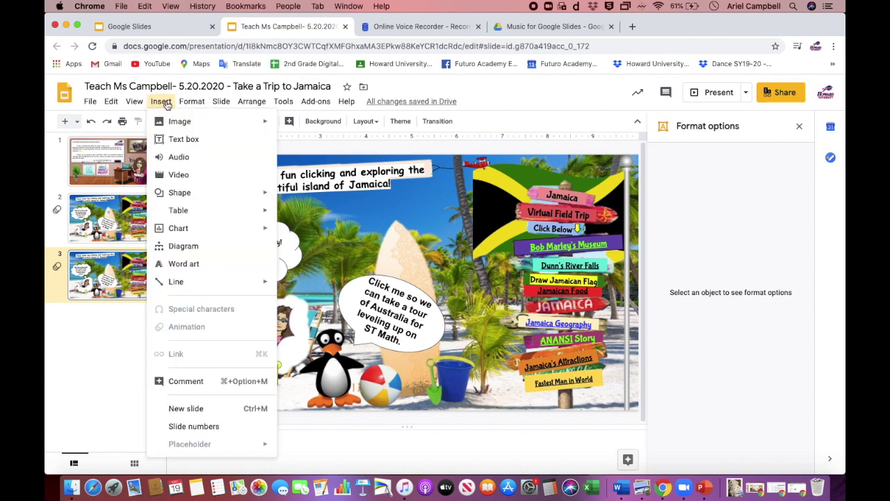
{"action": "left_click", "coordinate": [176, 162]}
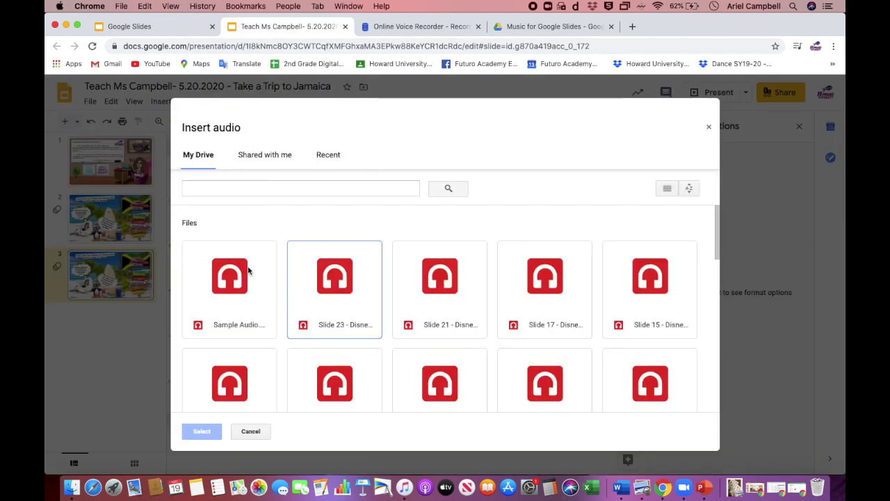
{"action": "left_click", "coordinate": [250, 313]}
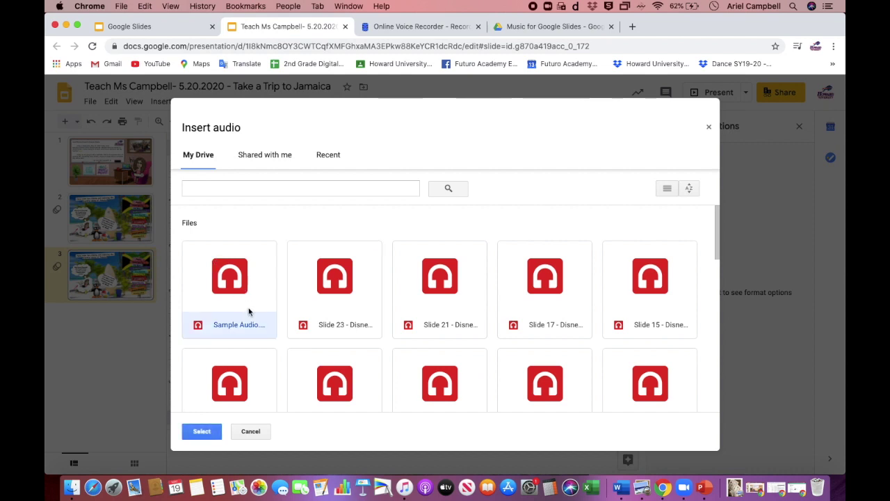
{"action": "left_click", "coordinate": [201, 433]}
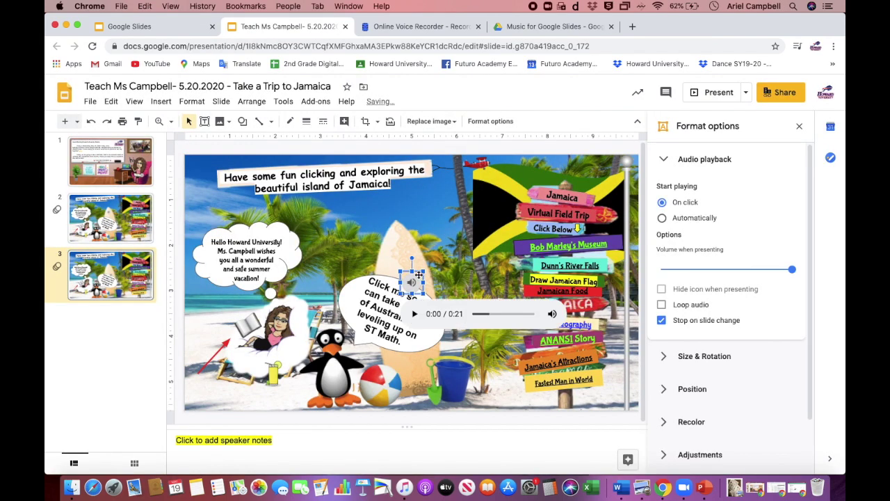
Step: Move the Sample Audio icon onto the cloud under the reading character and briefly test-play it
{"action": "left_click_drag", "start_coordinate": [417, 275], "coordinate": [280, 350]}
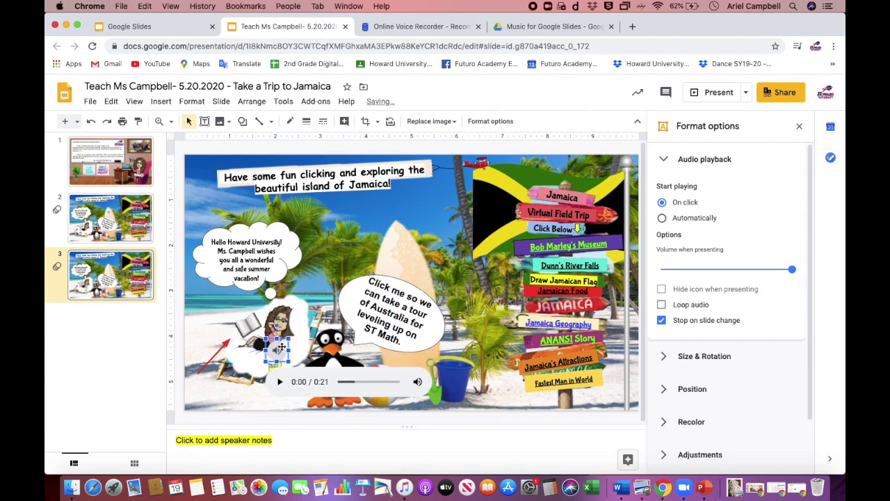
{"action": "left_click", "coordinate": [279, 382]}
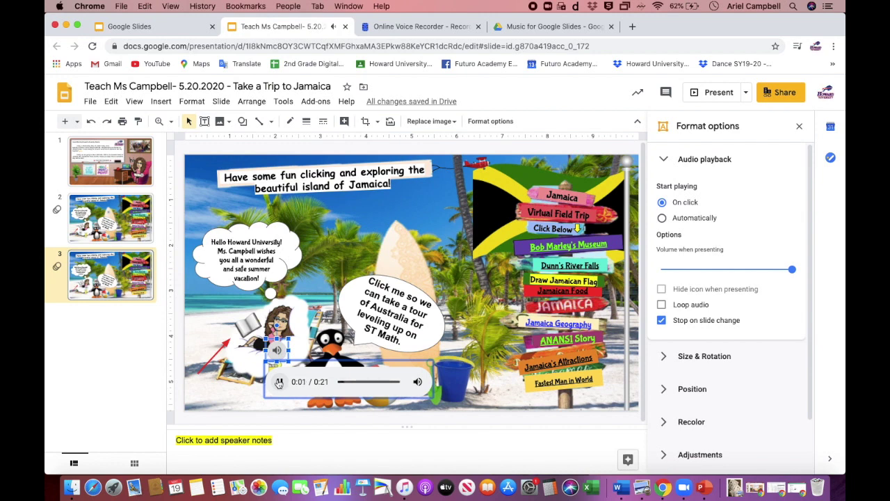
{"action": "left_click", "coordinate": [278, 382]}
{"action": "left_click", "coordinate": [799, 126]}
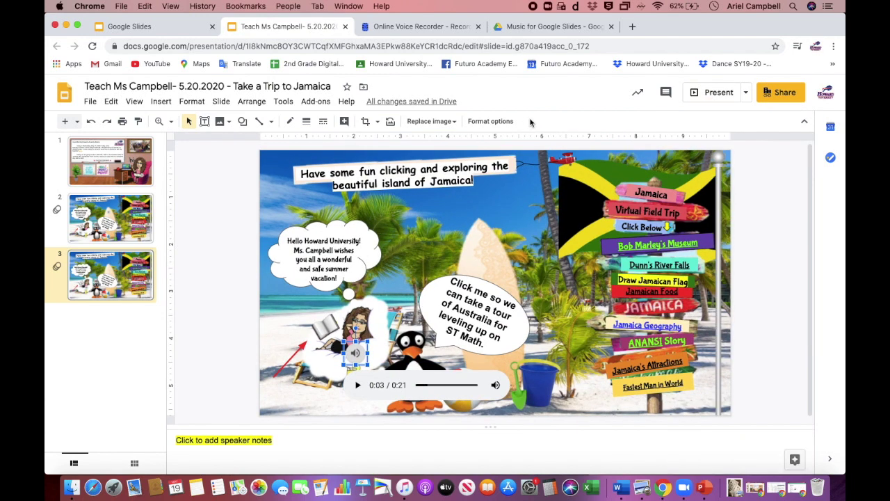
Step: Set Sample Audio to start automatically, adjust its volume, and present slide 3 to test
{"action": "left_click", "coordinate": [485, 120]}
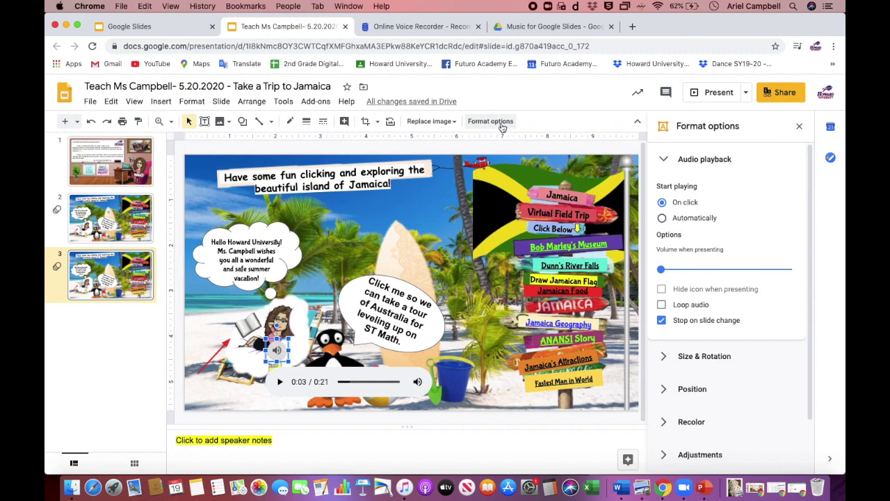
{"action": "left_click", "coordinate": [668, 164]}
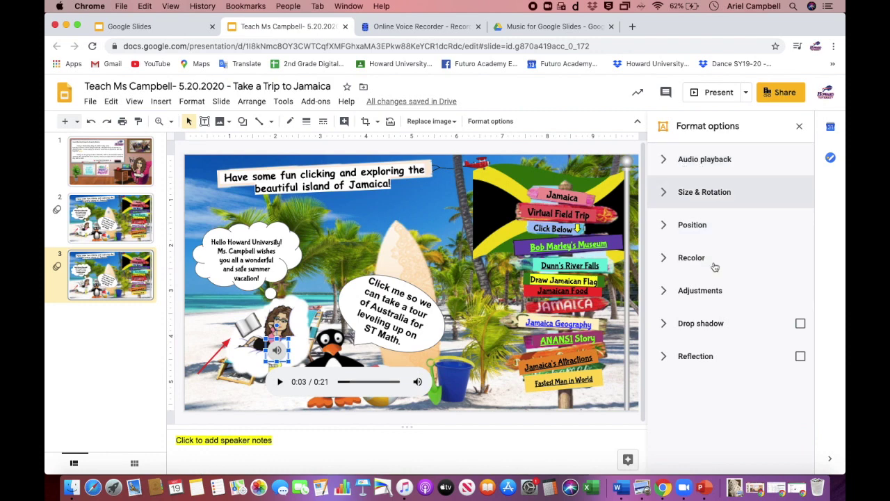
{"action": "left_click", "coordinate": [801, 126]}
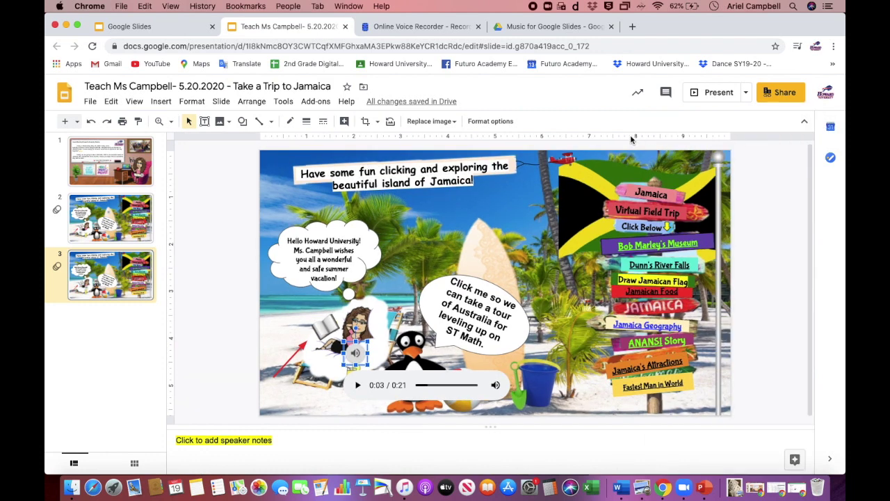
{"action": "left_click", "coordinate": [482, 127]}
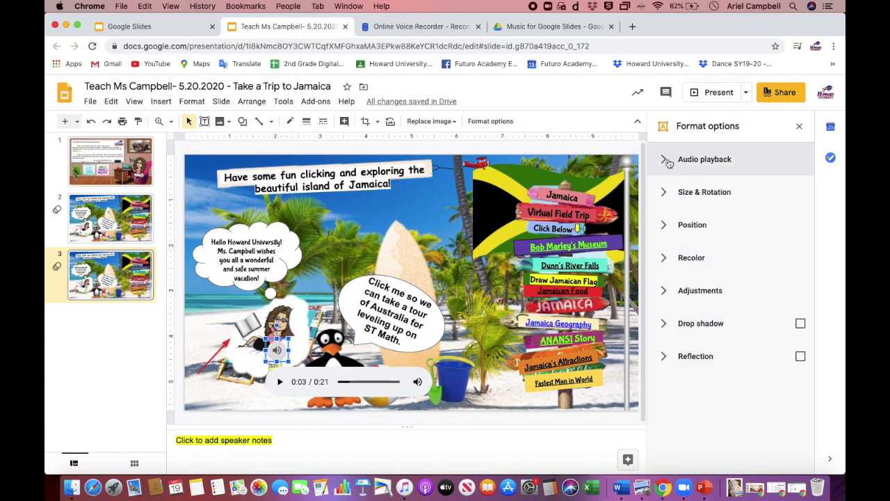
{"action": "left_click", "coordinate": [666, 162]}
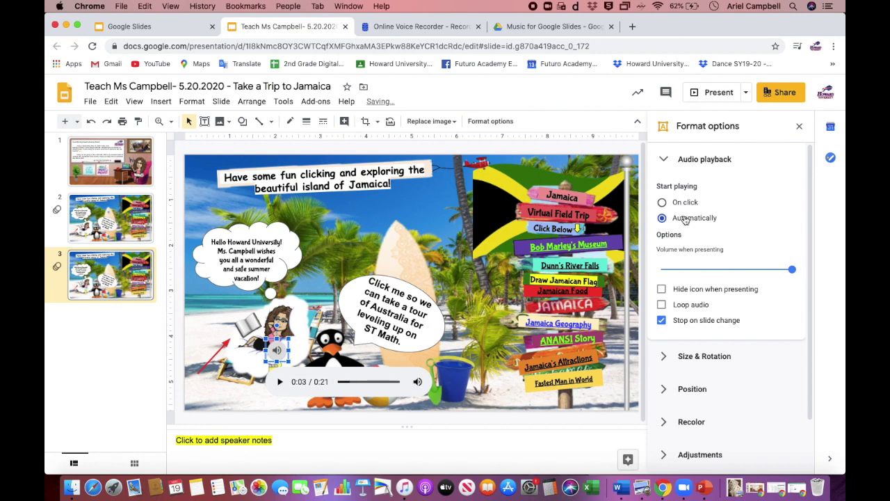
{"action": "mouse_move", "coordinate": [792, 269]}
{"action": "left_mouse_down"}
{"action": "mouse_move", "coordinate": [705, 267]}
{"action": "mouse_move", "coordinate": [793, 272]}
{"action": "left_mouse_up"}
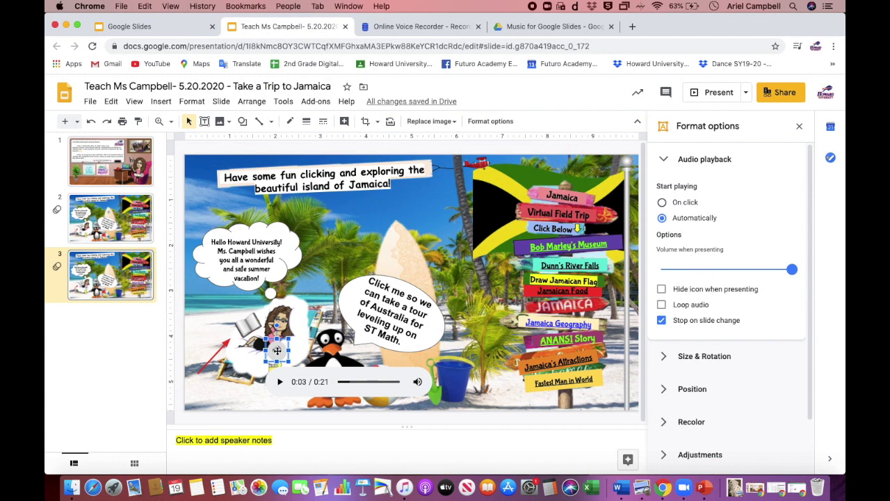
{"action": "left_click", "coordinate": [707, 93]}
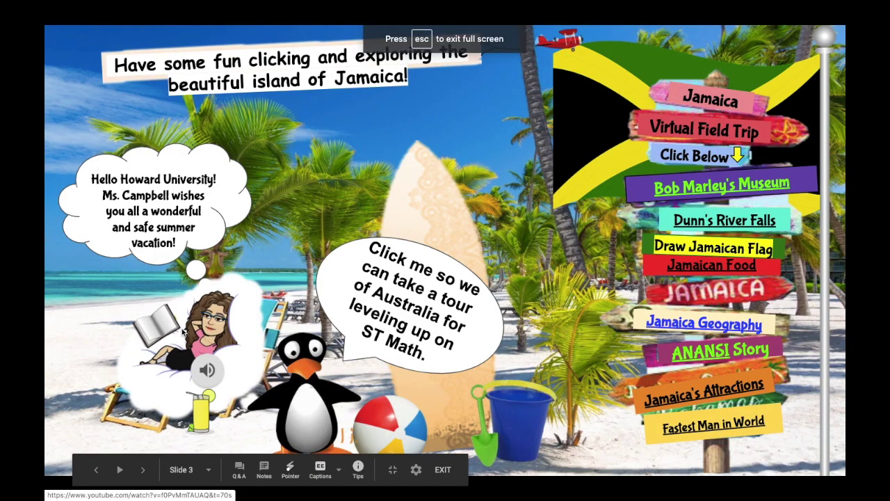
{"action": "mouse_move", "coordinate": [212, 370]}
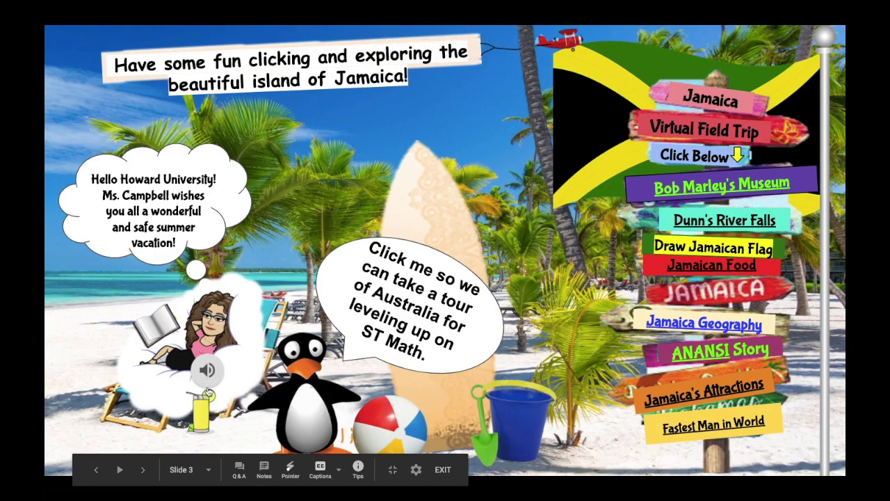
{"action": "mouse_move", "coordinate": [238, 385]}
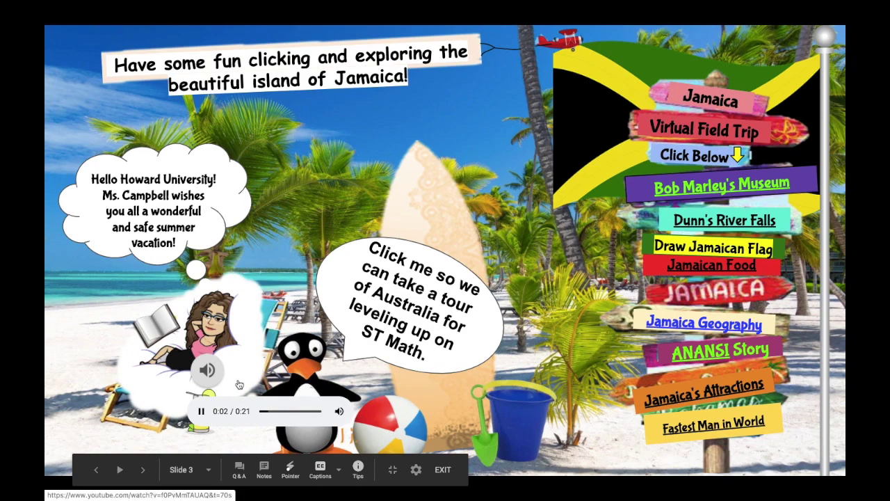
{"action": "key", "text": "Escape"}
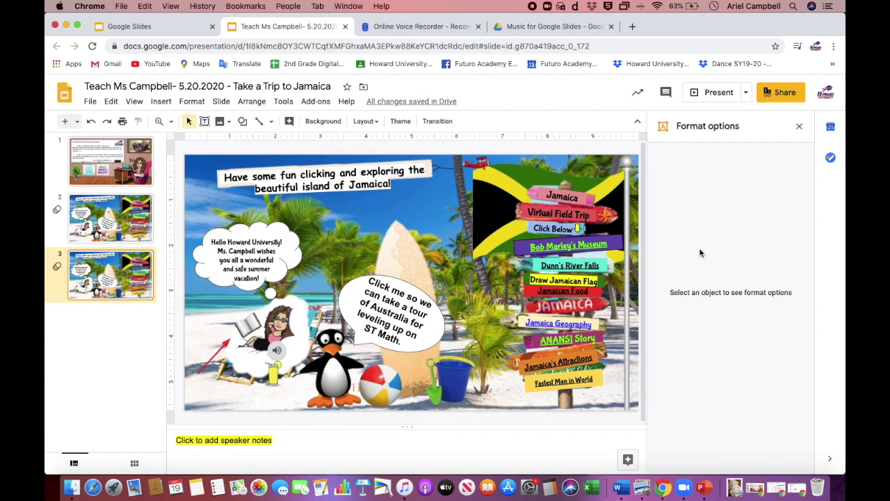
Step: Select the Sample Audio icon and turn on Hide icon when presenting
{"action": "left_click", "coordinate": [280, 346]}
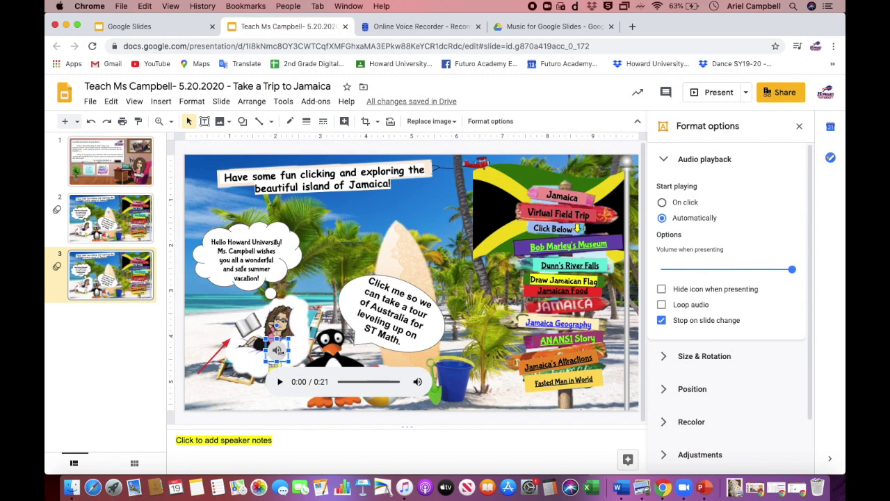
{"action": "left_click", "coordinate": [663, 290]}
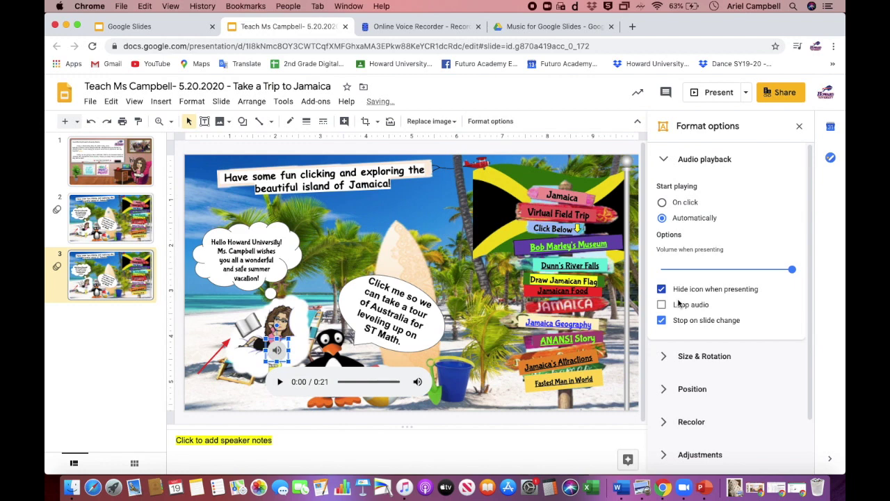